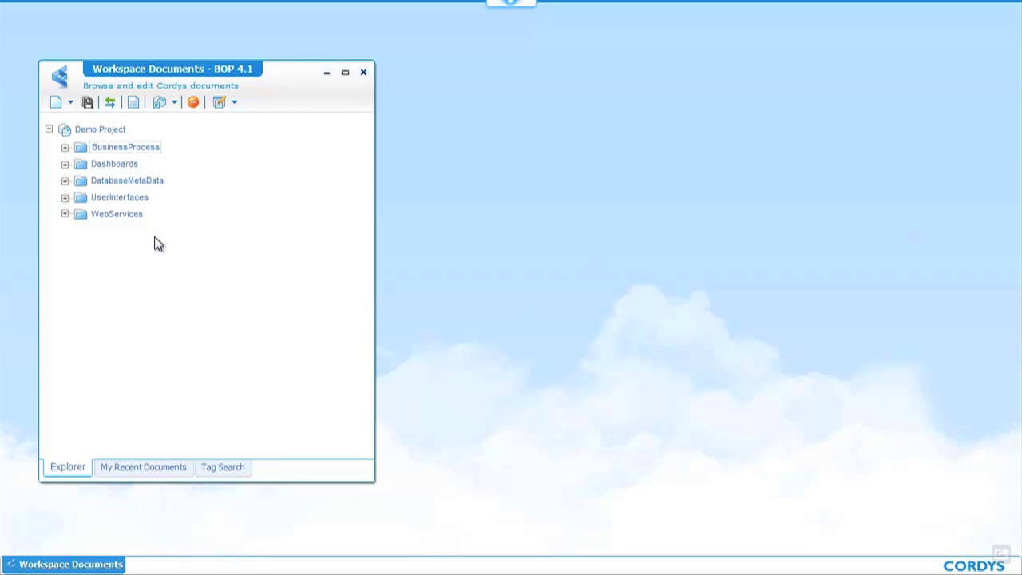
Expand BusinessProcess and create a new Business Process Model from its context menu
left_click(64, 148)
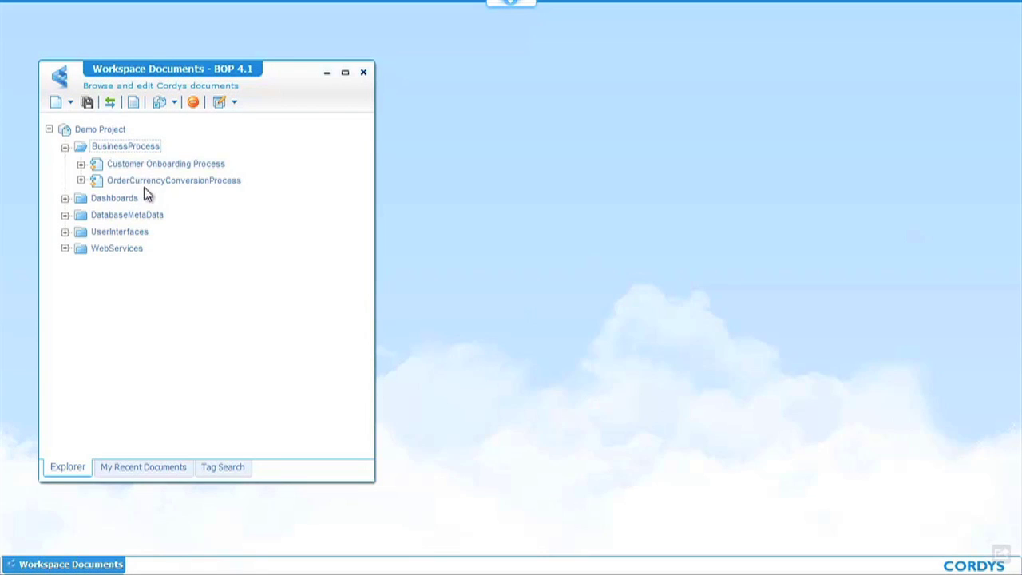
right_click(137, 151)
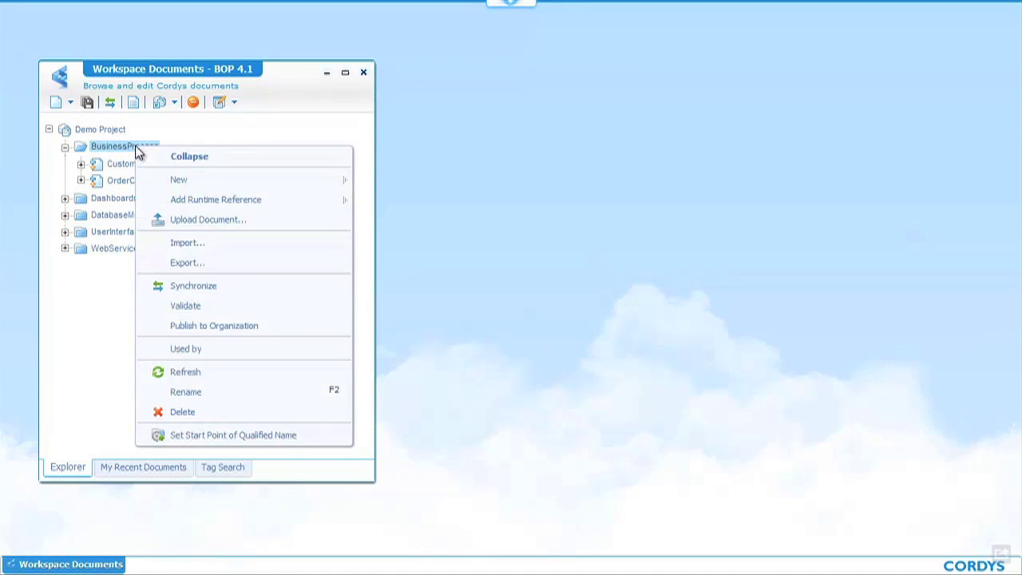
mouse_move(223, 182)
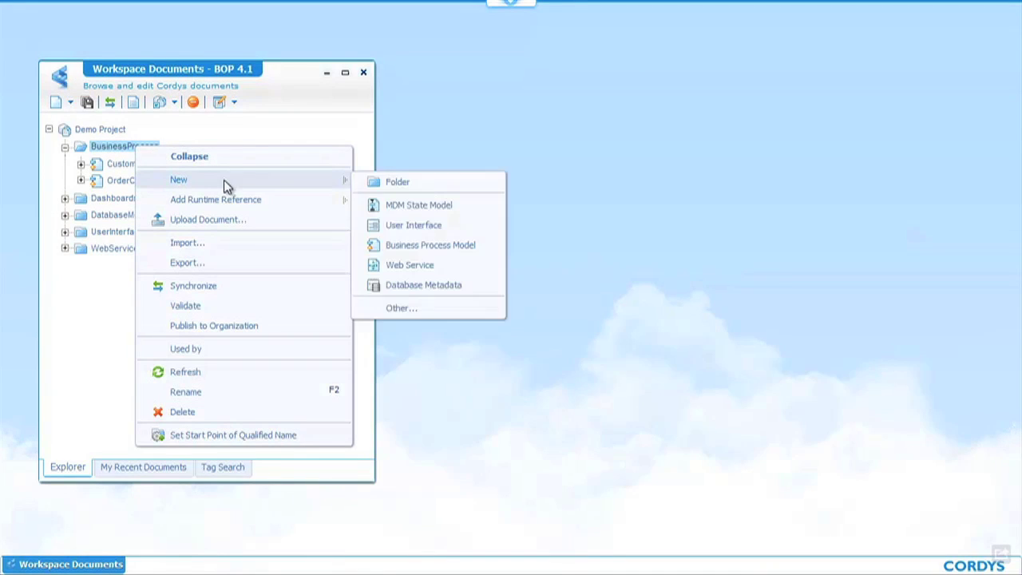
left_click(424, 245)
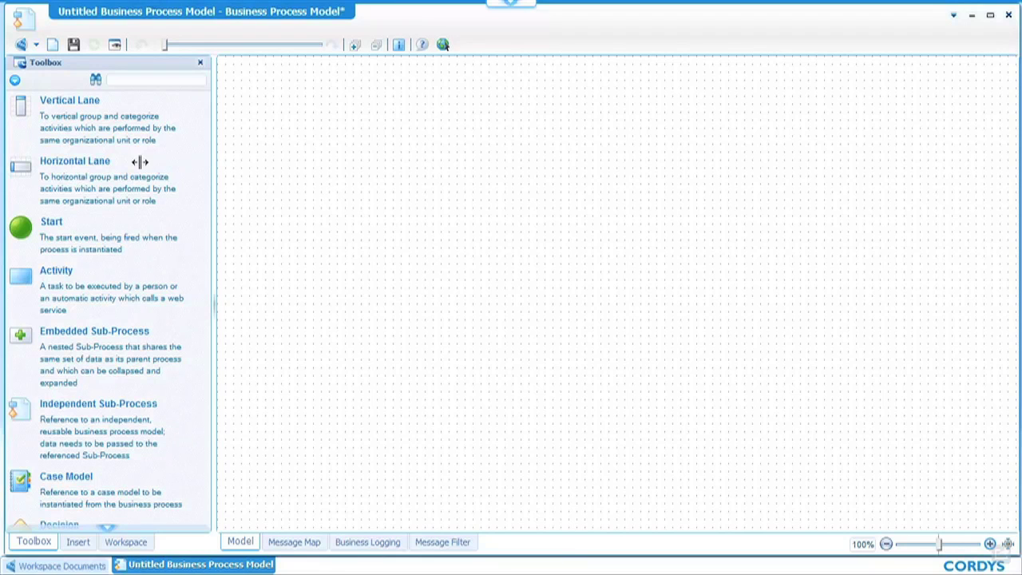
Add lanes named Customer Services, Internal Systems and Supplier, nudging Supplier up slightly
left_click_drag(136, 163, 239, 99)
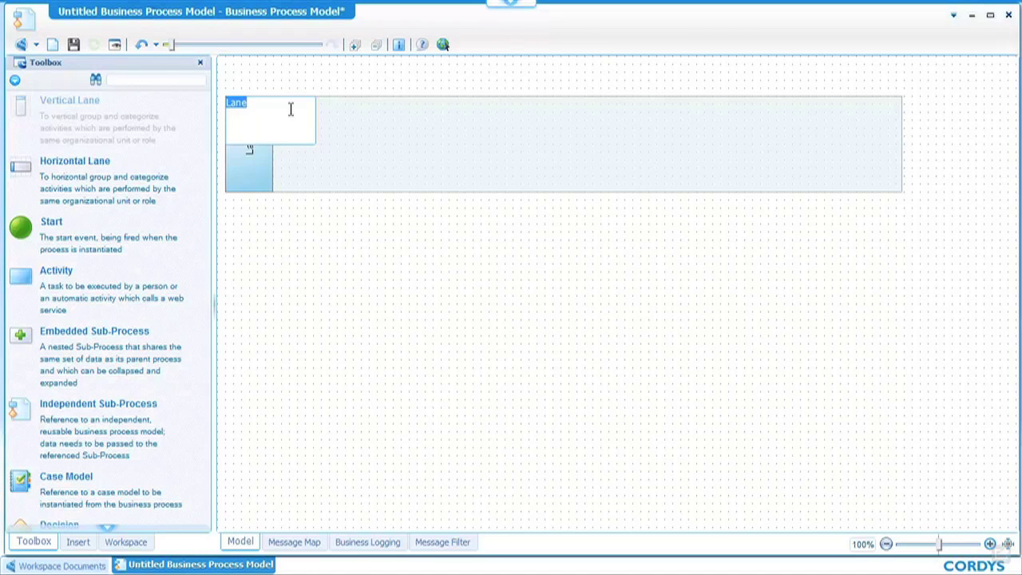
type("Customer Services")
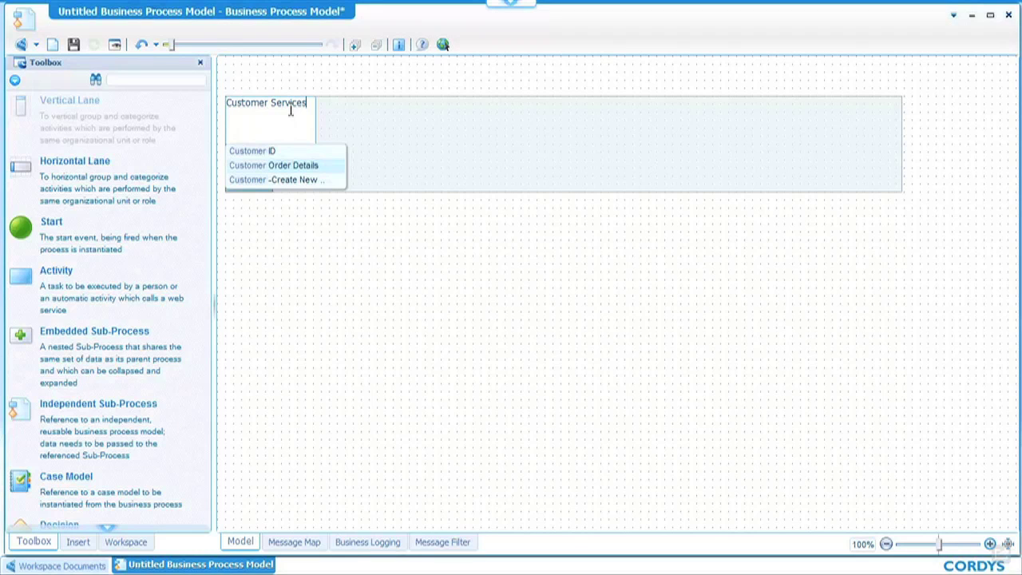
left_click(266, 220)
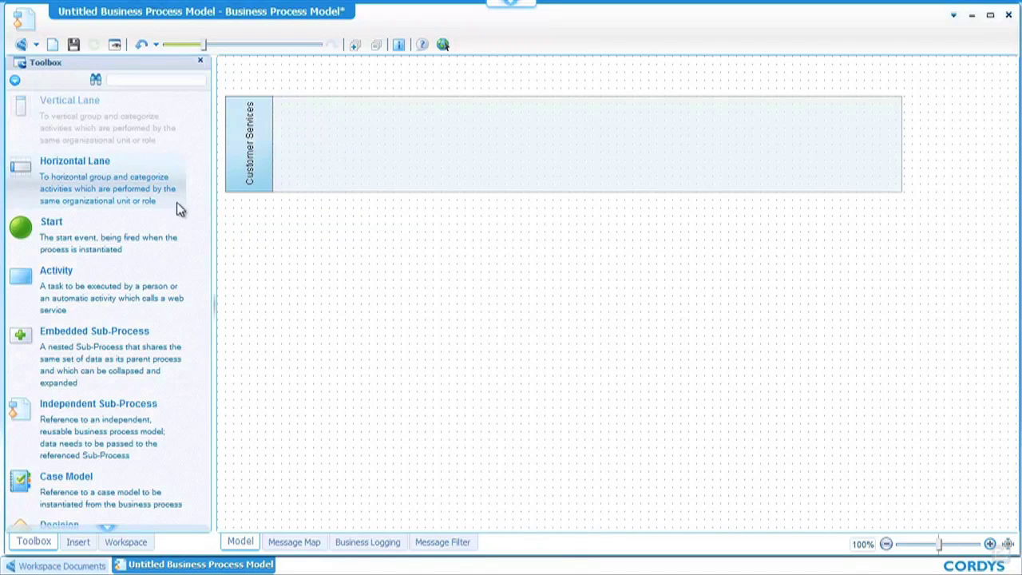
left_click_drag(176, 208, 236, 270)
type("In")
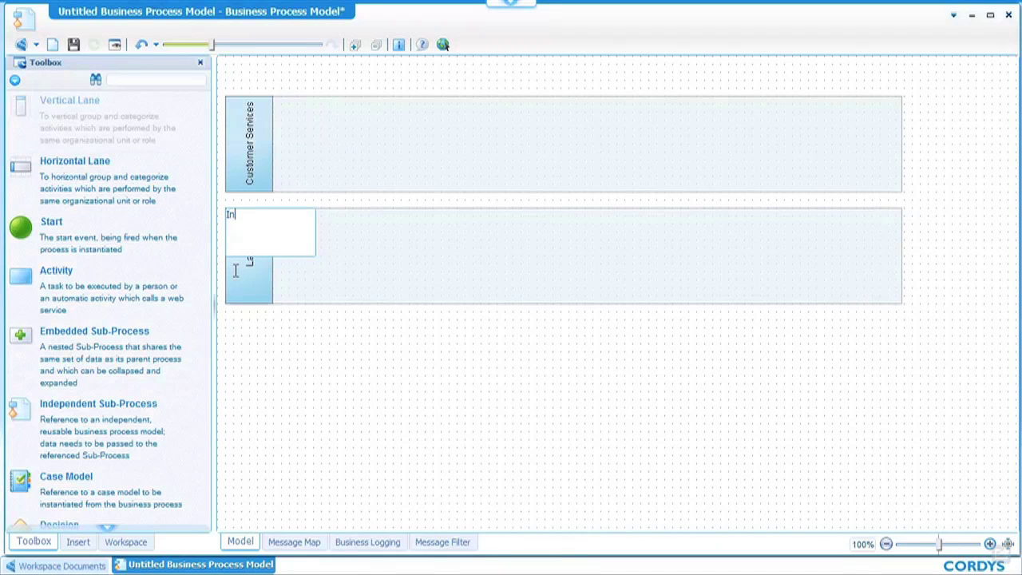
type("ternal Systems")
left_click_drag(120, 191, 258, 359)
type("Suppl")
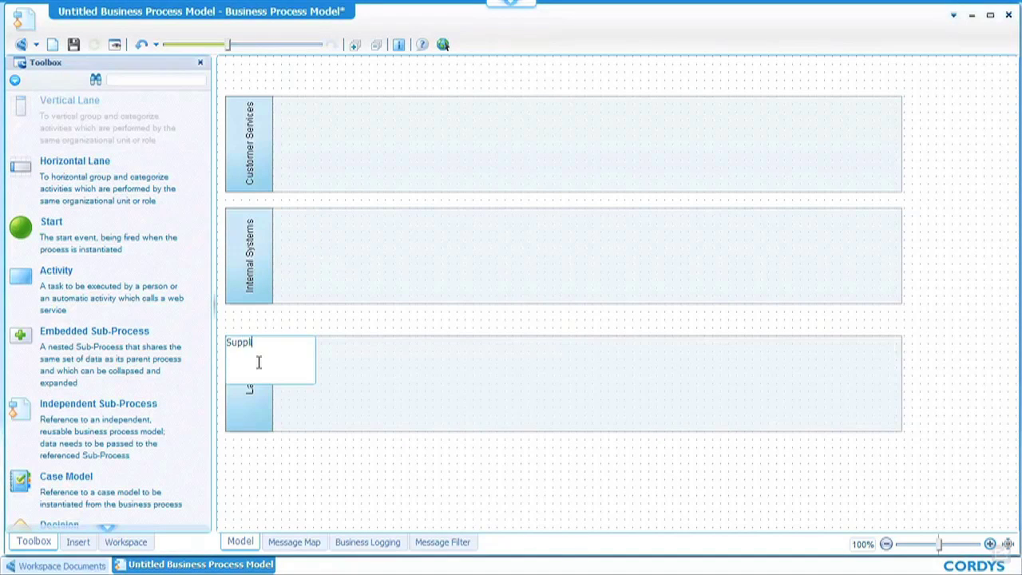
type("ier")
left_click(317, 456)
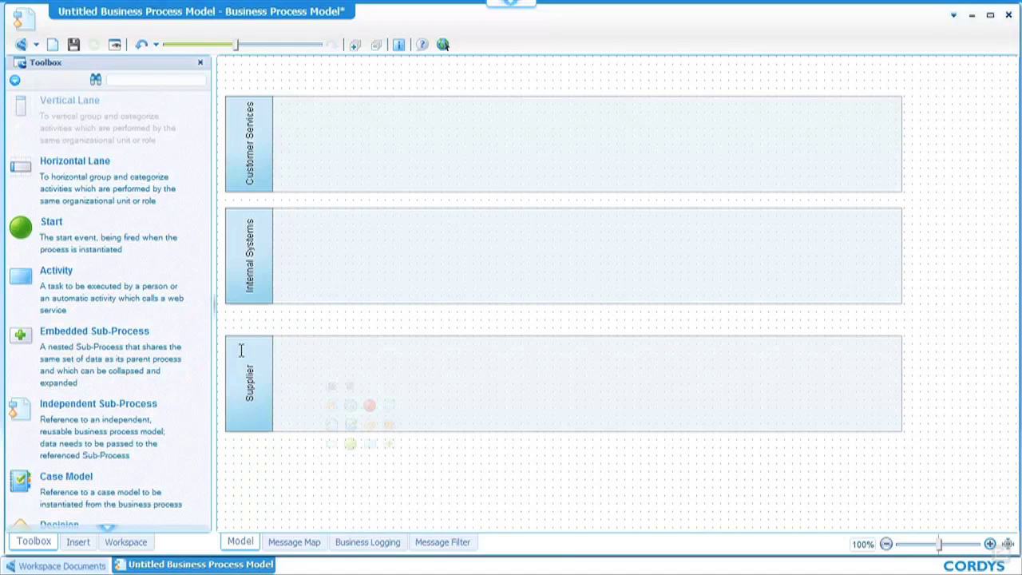
left_click_drag(261, 338, 264, 328)
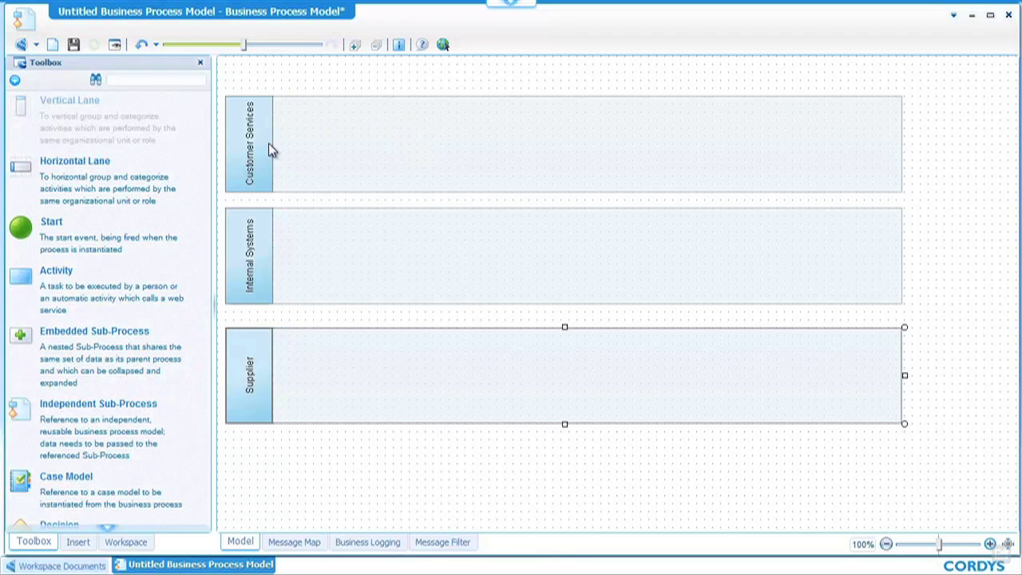
Place a start event in Customer Services followed by a Lookup Customer activity
left_click(294, 141)
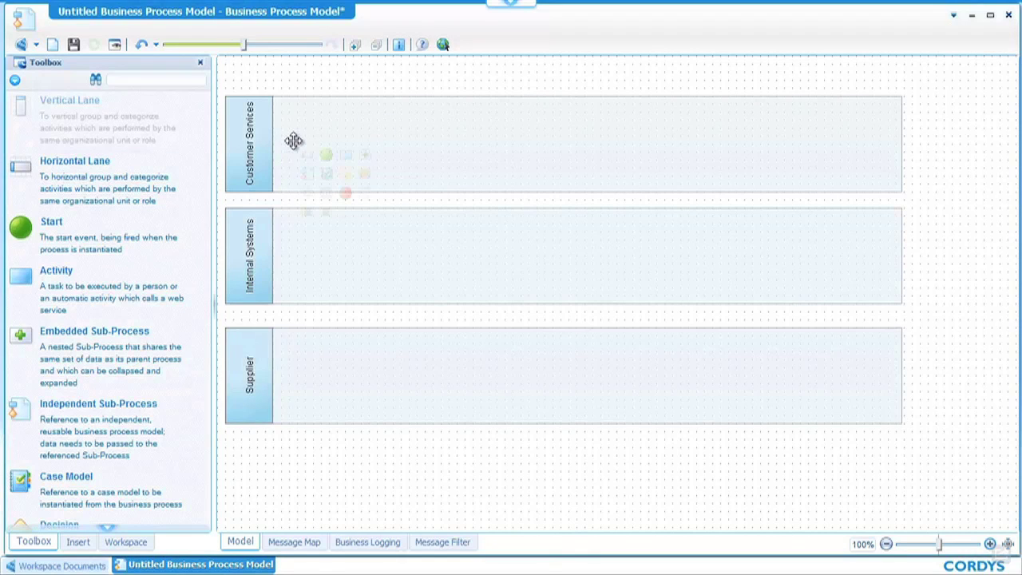
left_click(326, 154)
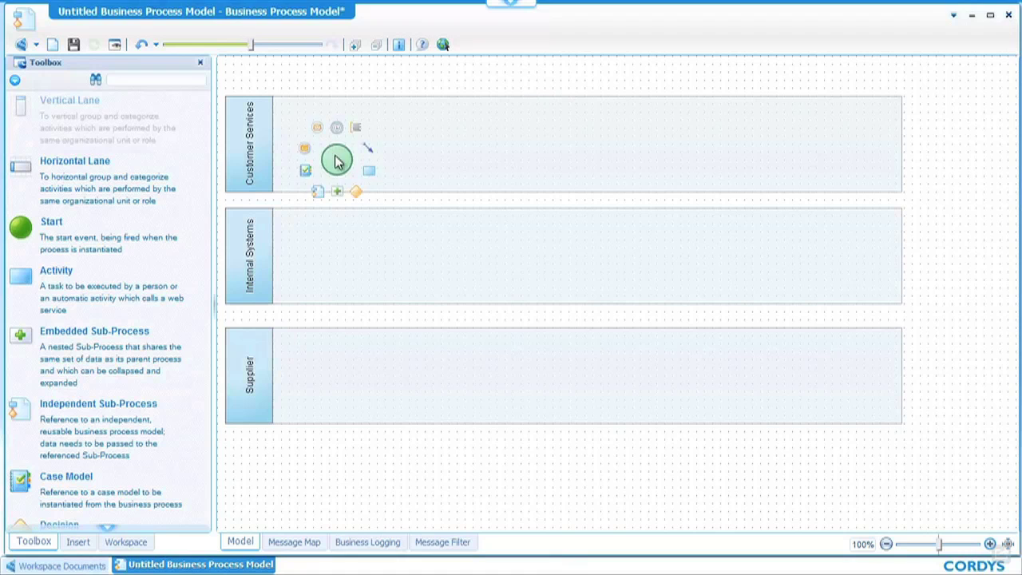
left_click_drag(323, 154, 314, 144)
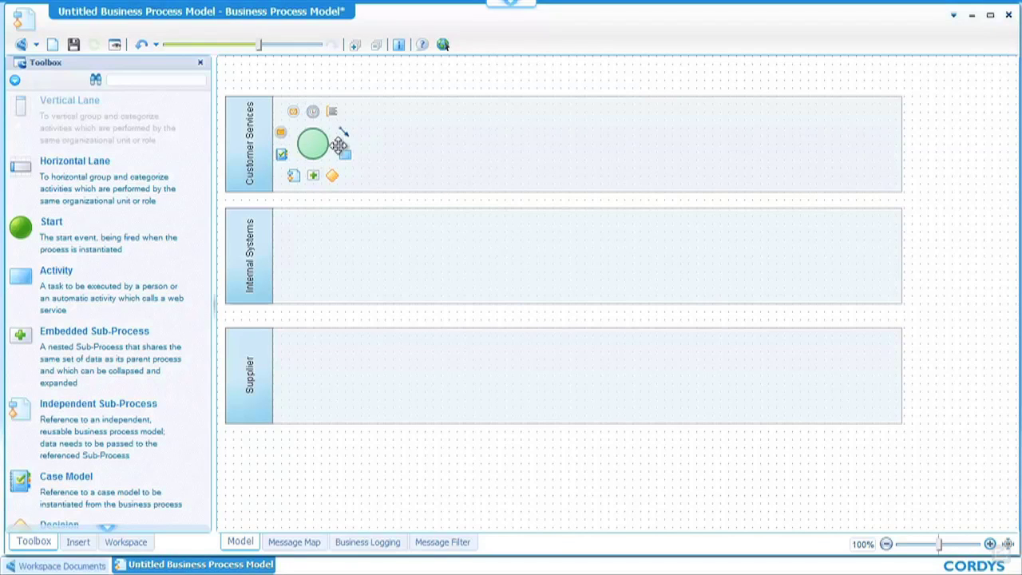
left_click(345, 153)
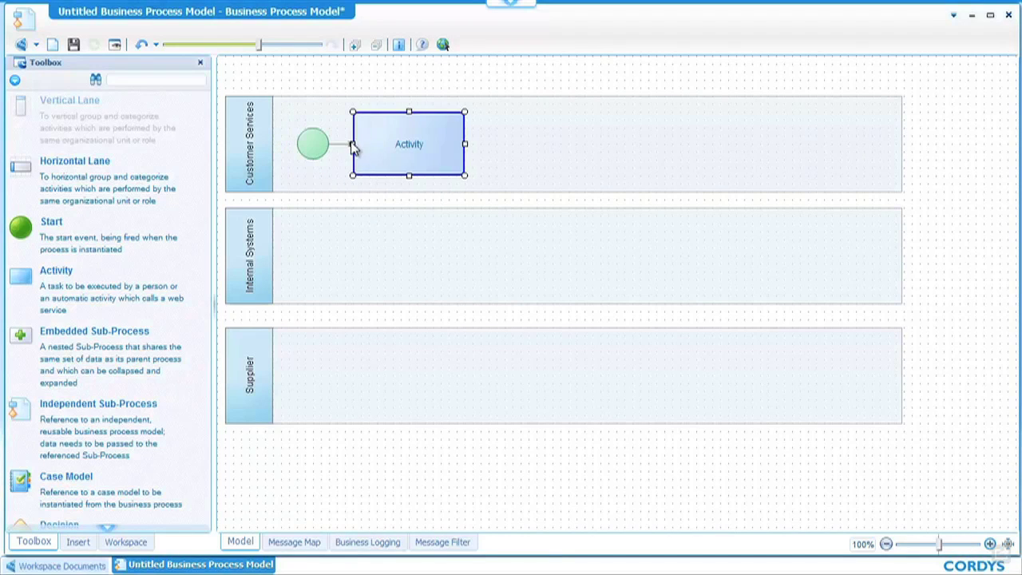
double_click(409, 144)
key("BackSpace")
type("Look")
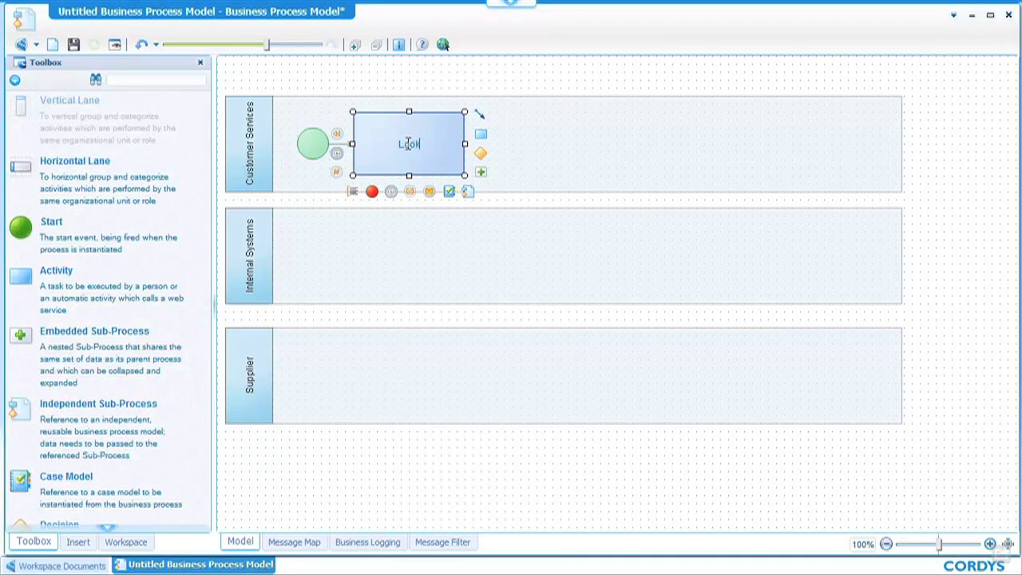
type("up Cusomte")
key("BackSpace")
key("BackSpace")
key("BackSpace")
key("BackSpace")
type("tomer")
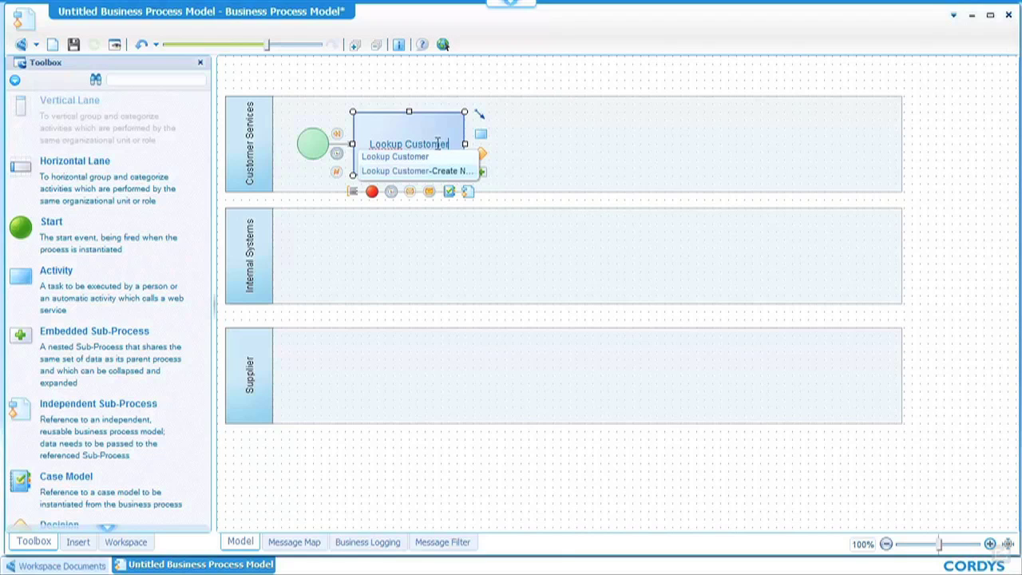
Chain a Place Order activity, then a Check Stock activity in the Internal Systems lane
left_click_drag(480, 134, 511, 146)
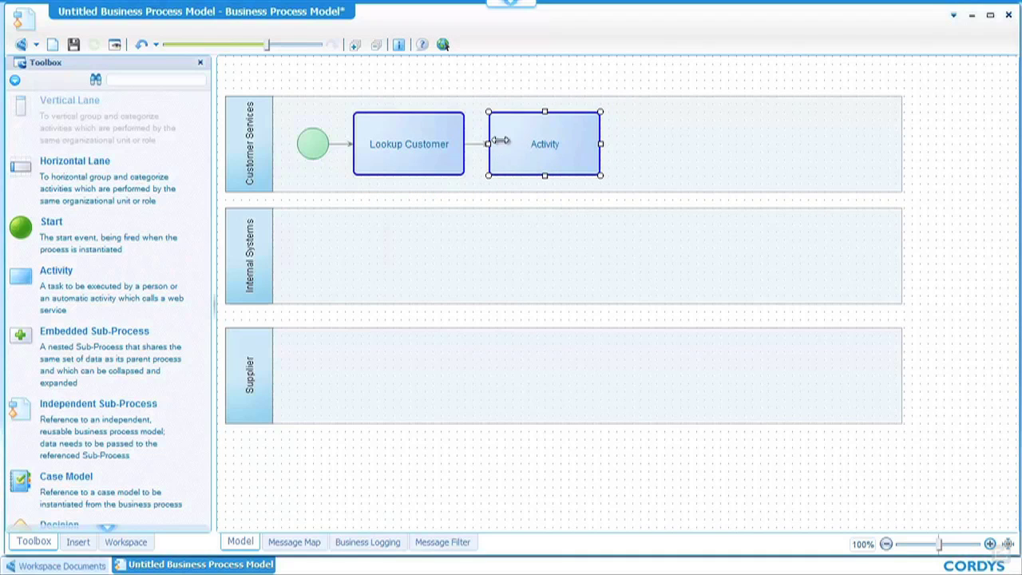
double_click(534, 150)
type("P")
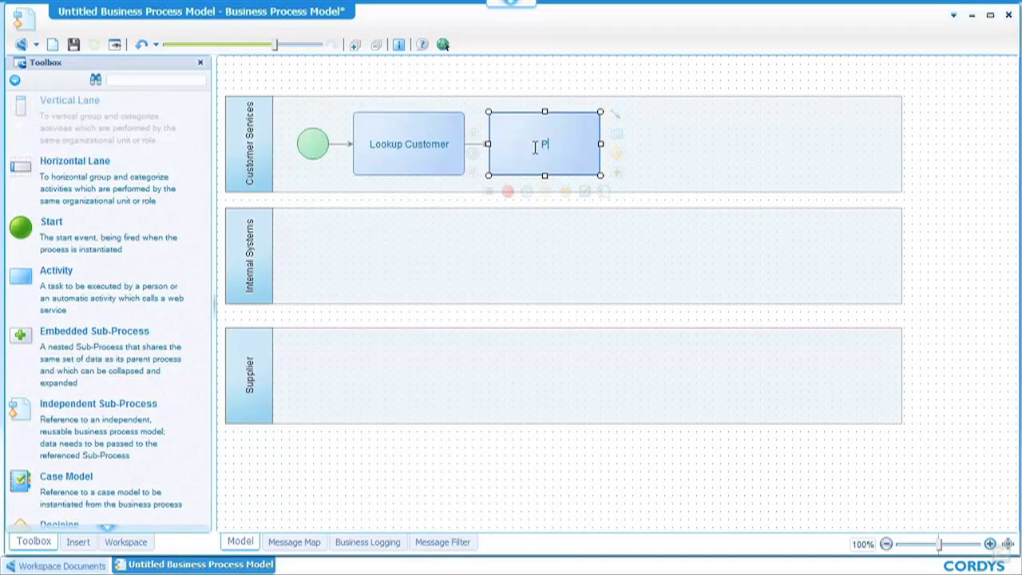
type("lace Order")
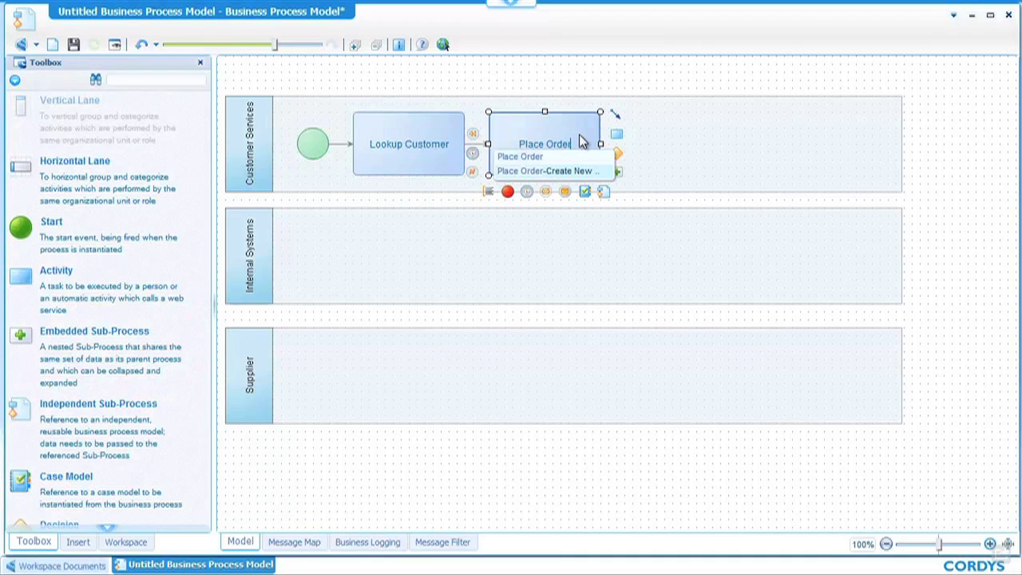
left_click(616, 135)
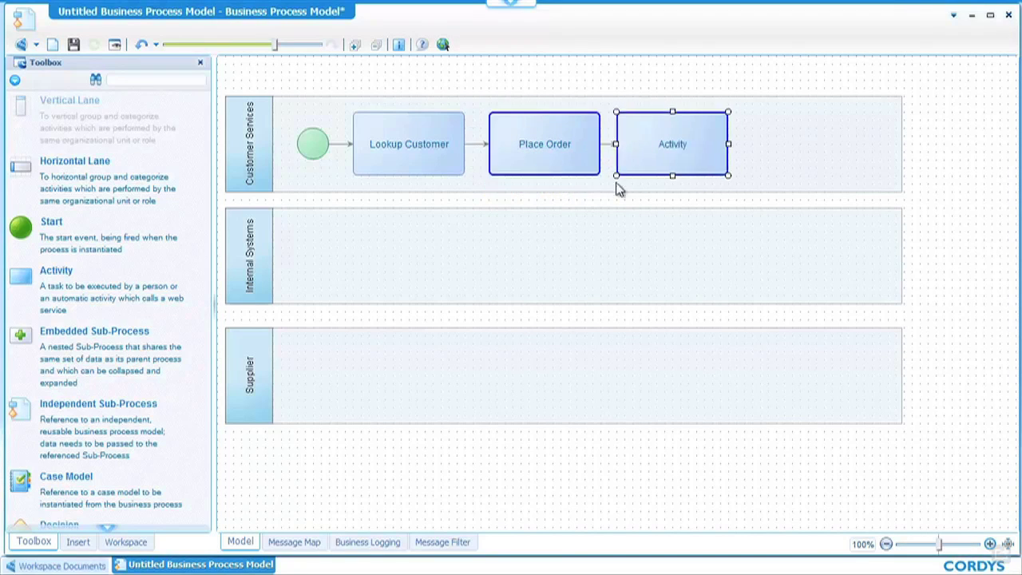
left_click_drag(616, 184, 467, 252)
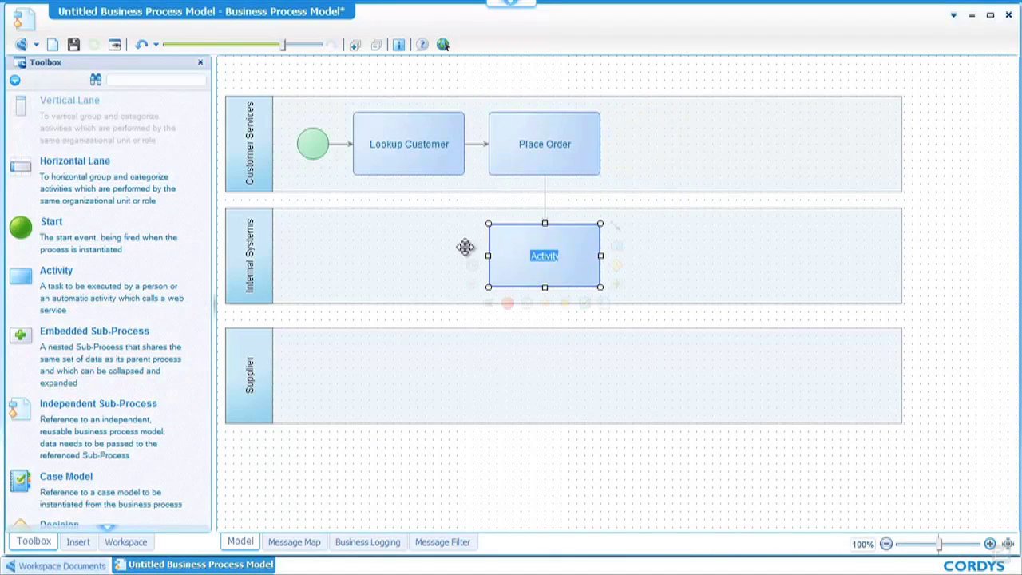
type("Check S")
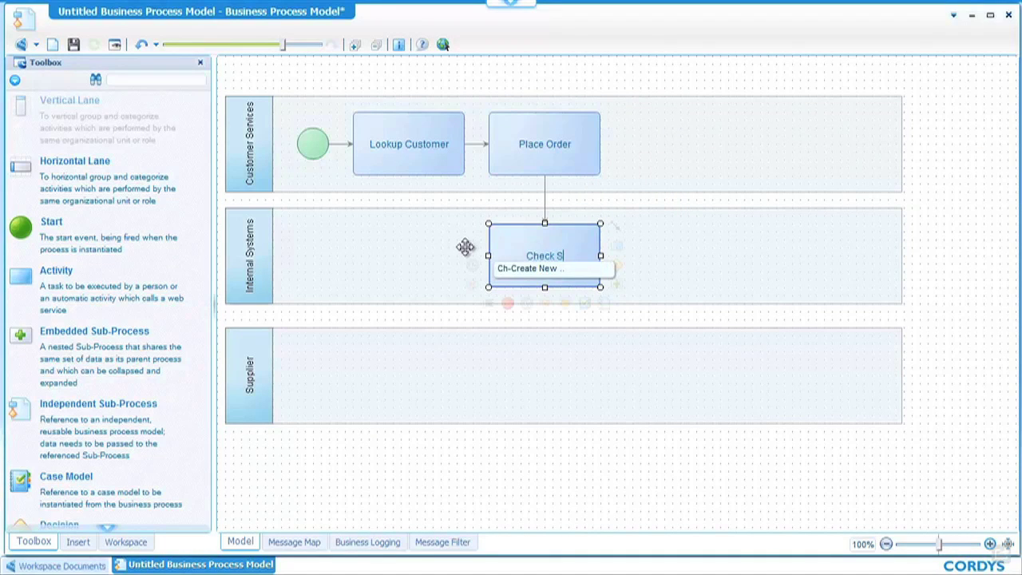
type("tock")
key("Return")
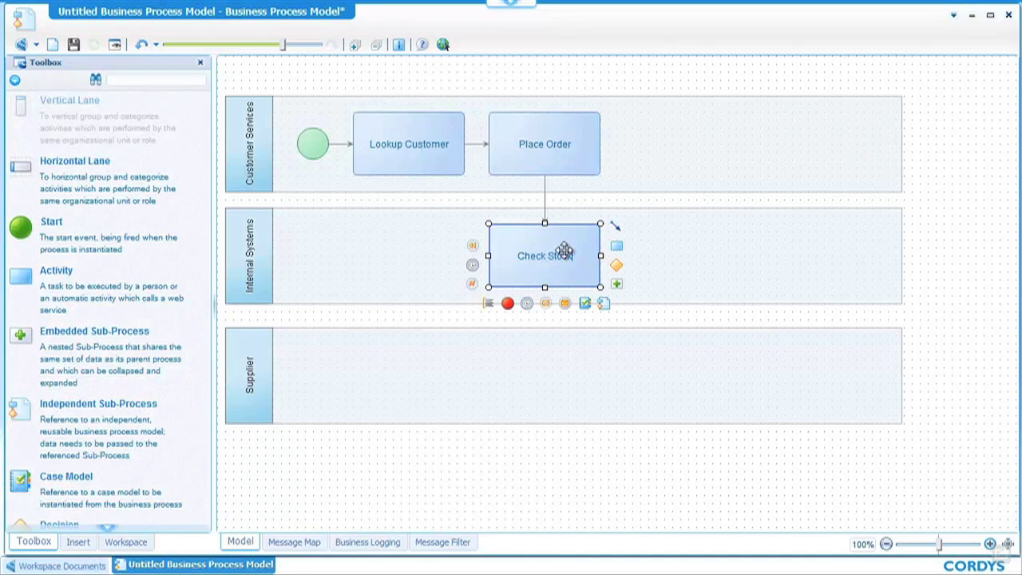
Add an In Stock? decision after Check Stock leading to a Ship To customer activity
left_click(617, 266)
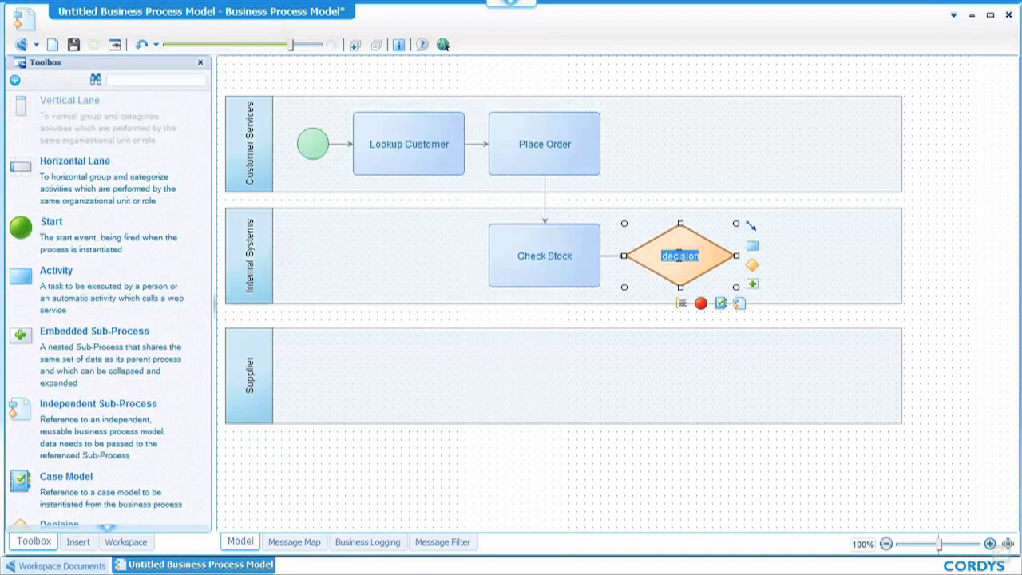
type("In Stock?")
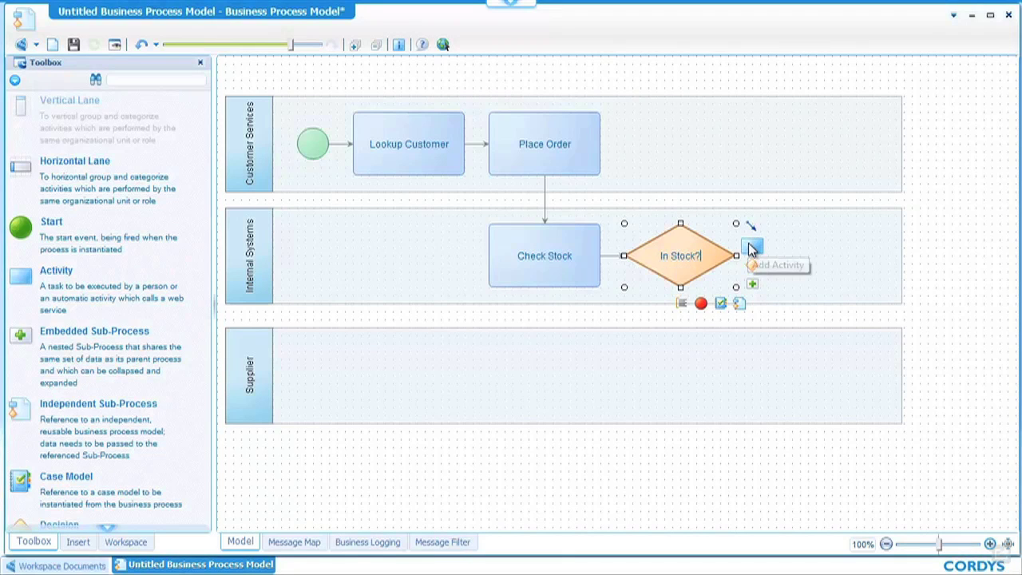
left_click_drag(754, 250, 784, 254)
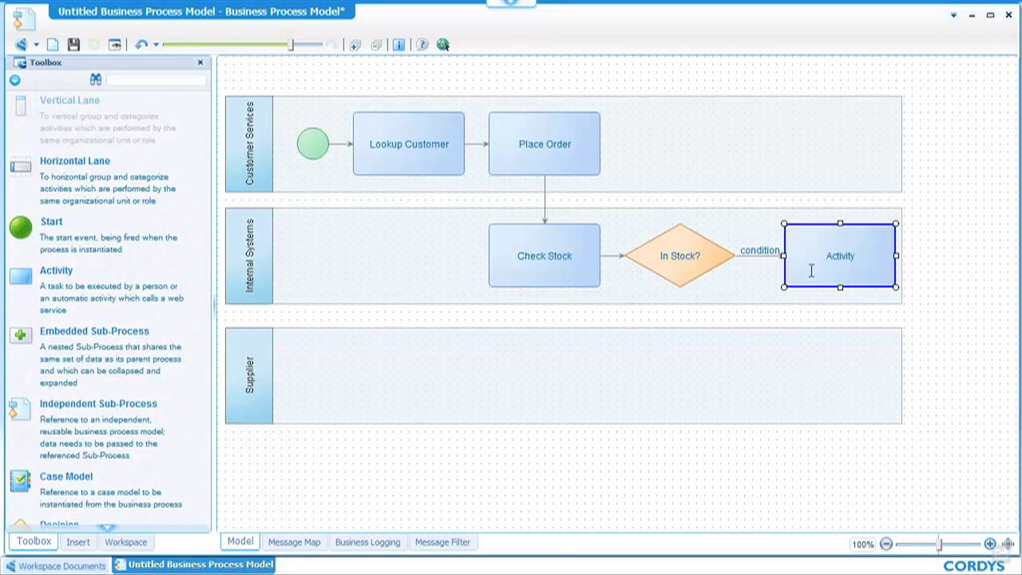
type("Ship")
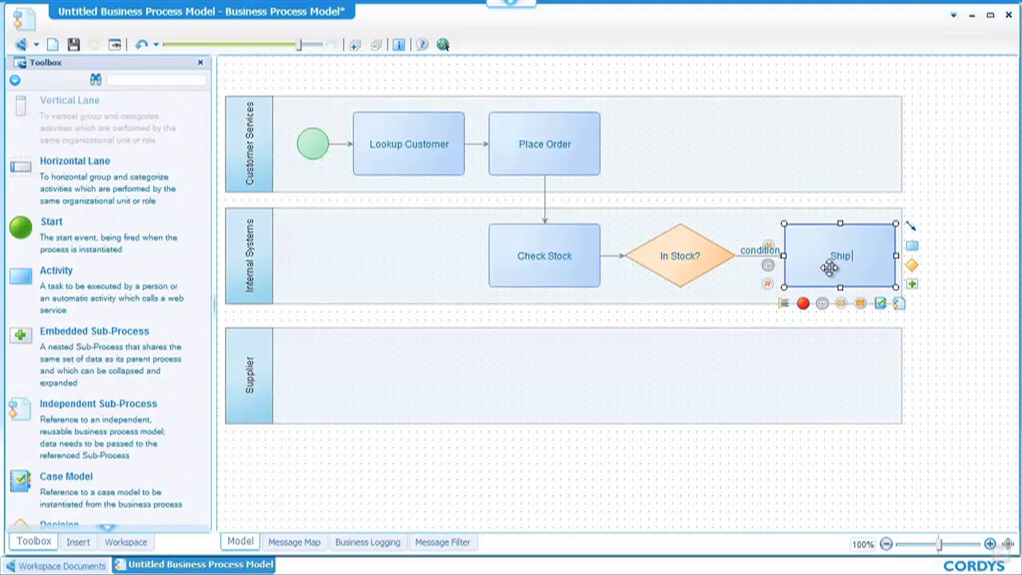
type(" To customer")
key("Return")
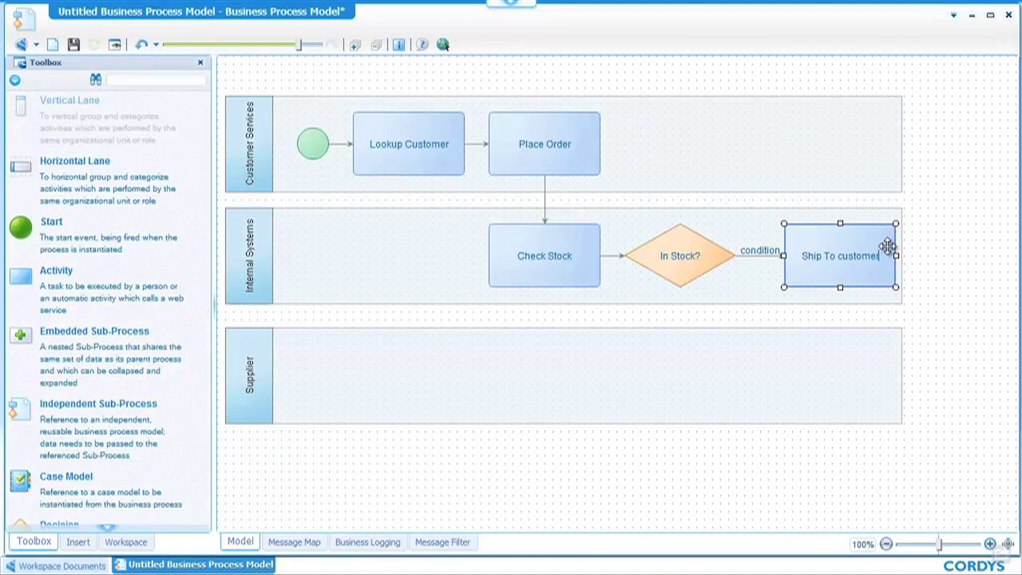
Add a Notify Customer of Shipment activity after Ship To customer
mouse_move(890, 246)
left_click_drag(916, 247, 794, 133)
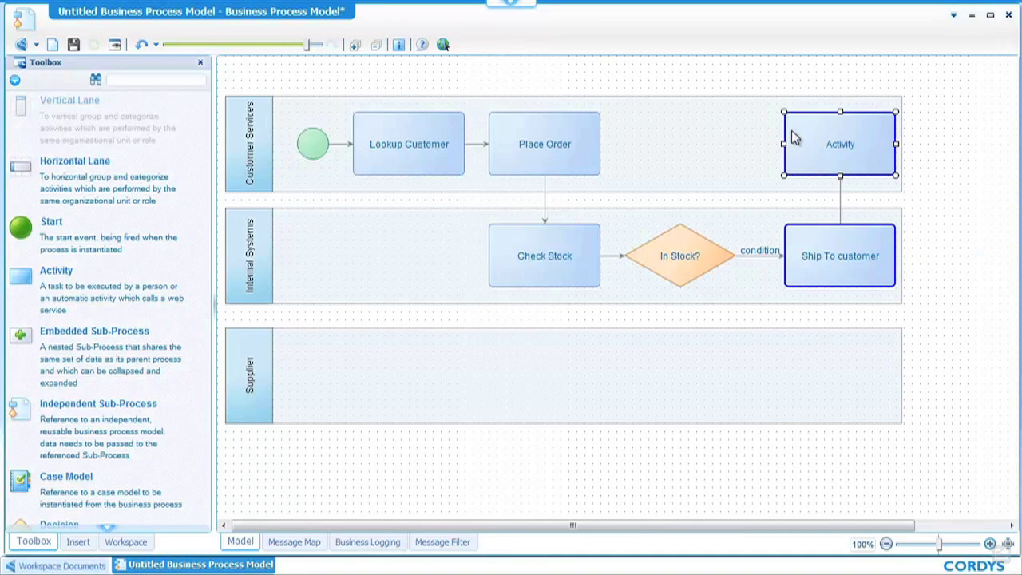
double_click(794, 134)
type("Noti")
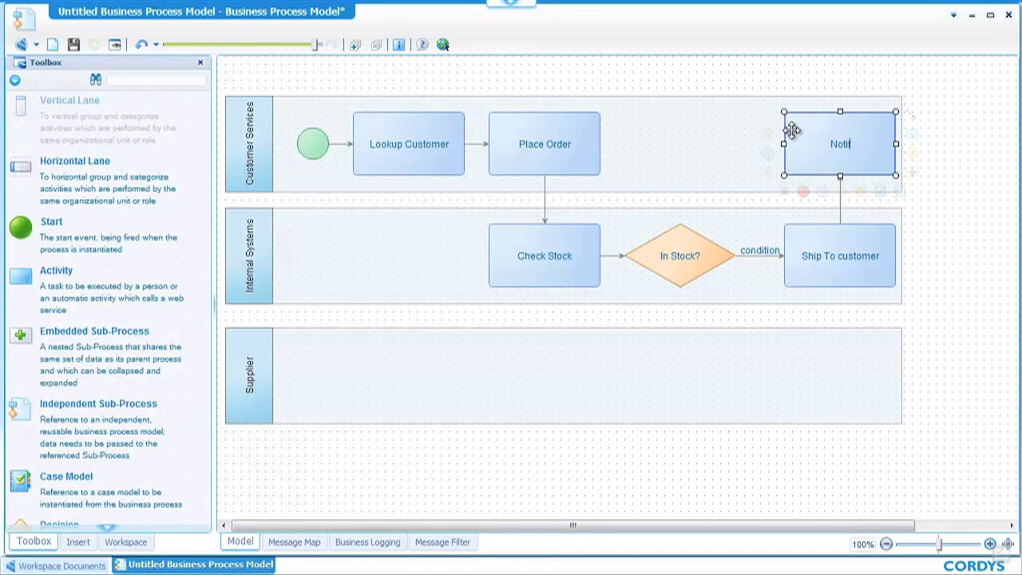
type("fy Customer of Sh")
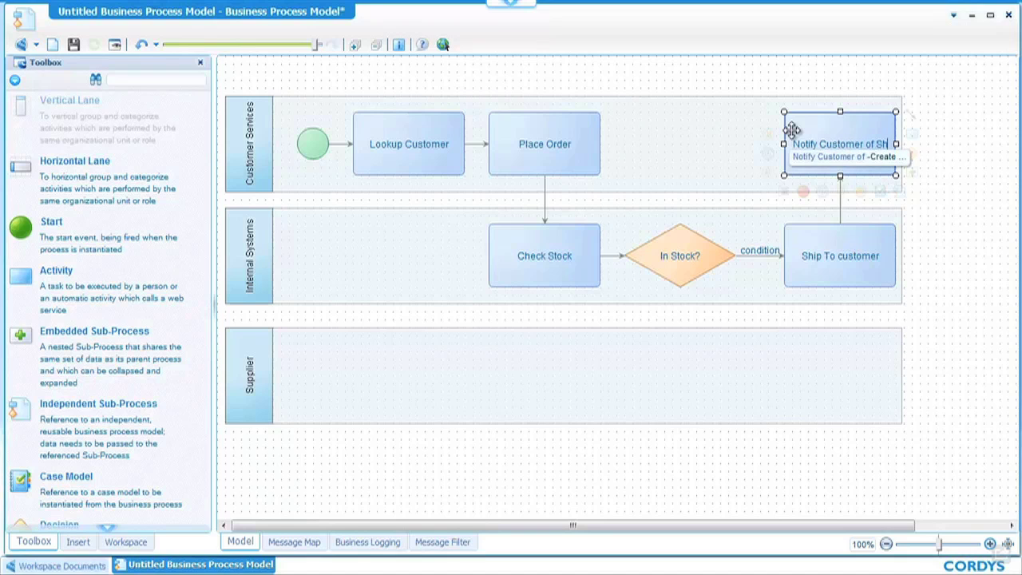
type("ipment")
left_click(792, 140)
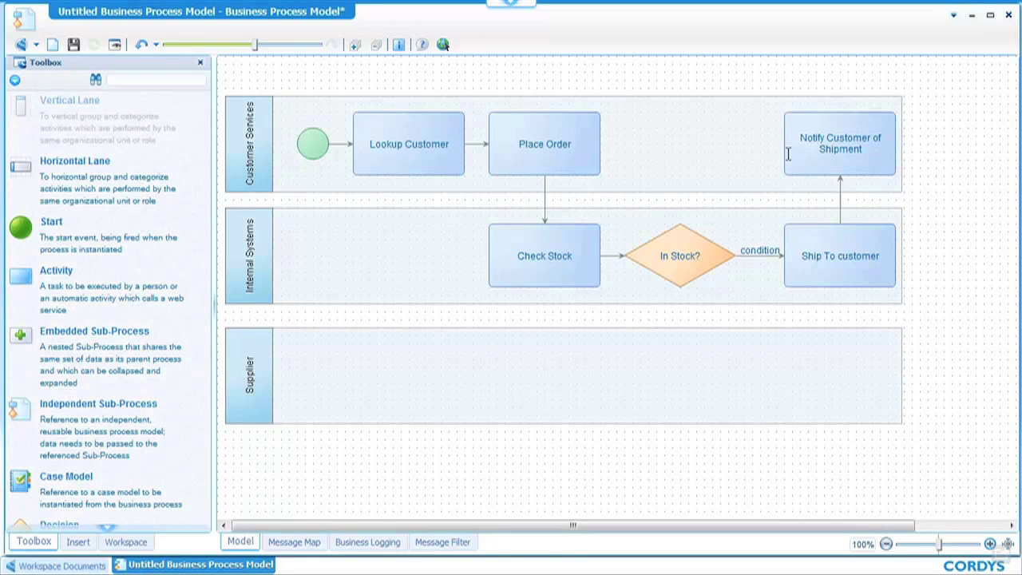
Branch In Stock? to an Order More Stock activity in Supplier, connected to Ship To customer
left_click(701, 240)
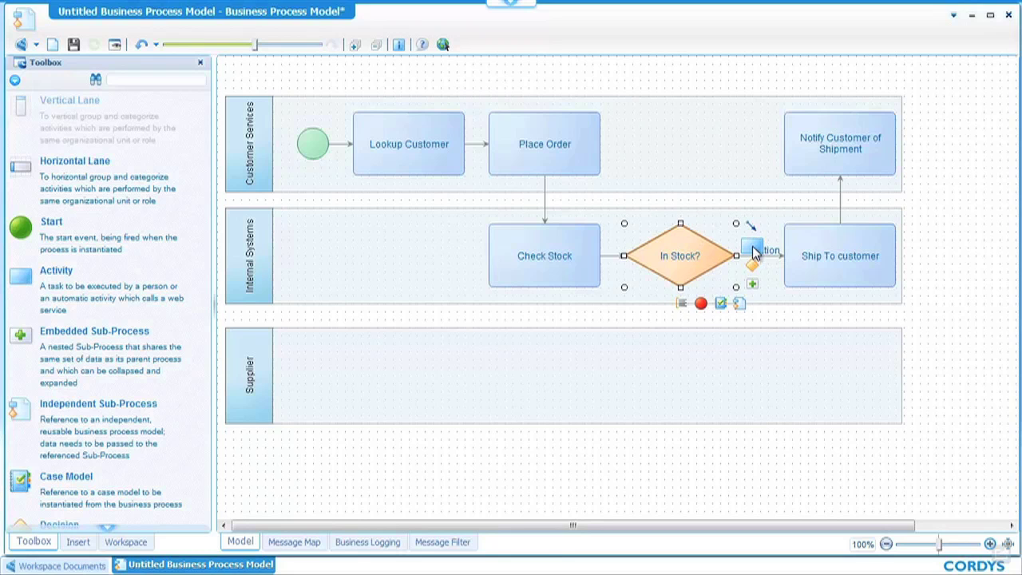
left_click_drag(749, 255, 667, 375)
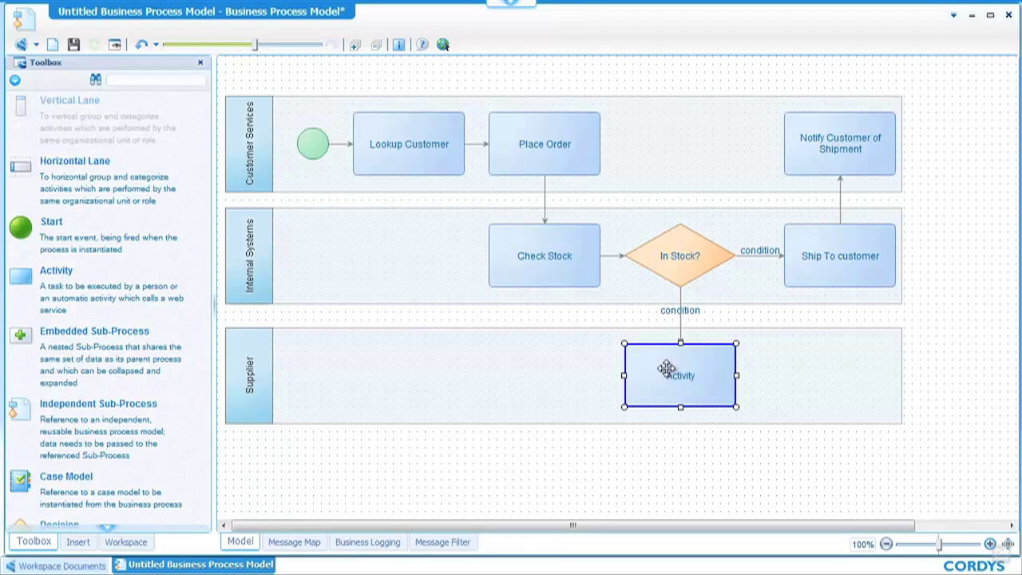
double_click(679, 371)
type("Order")
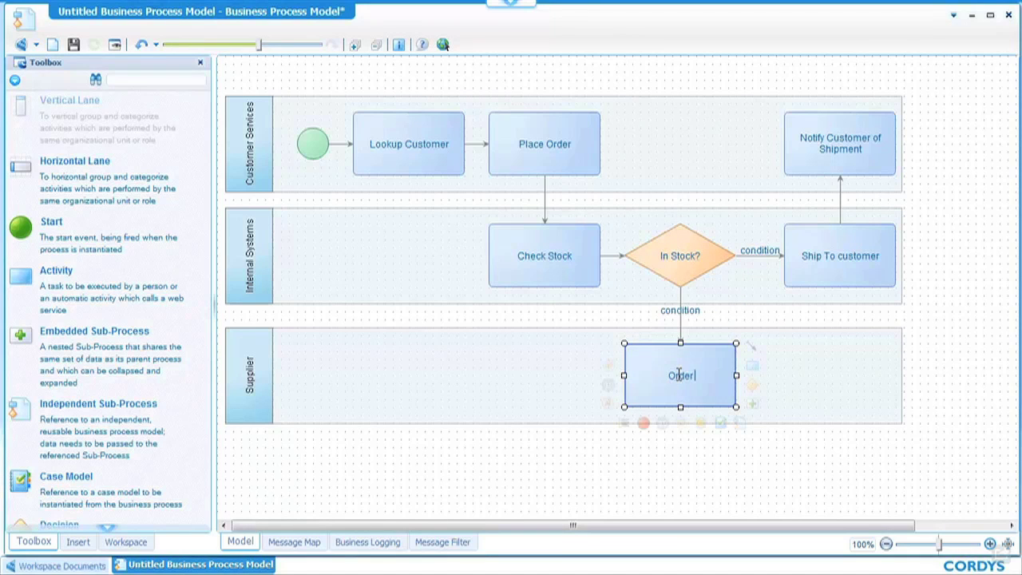
type(" More Stck")
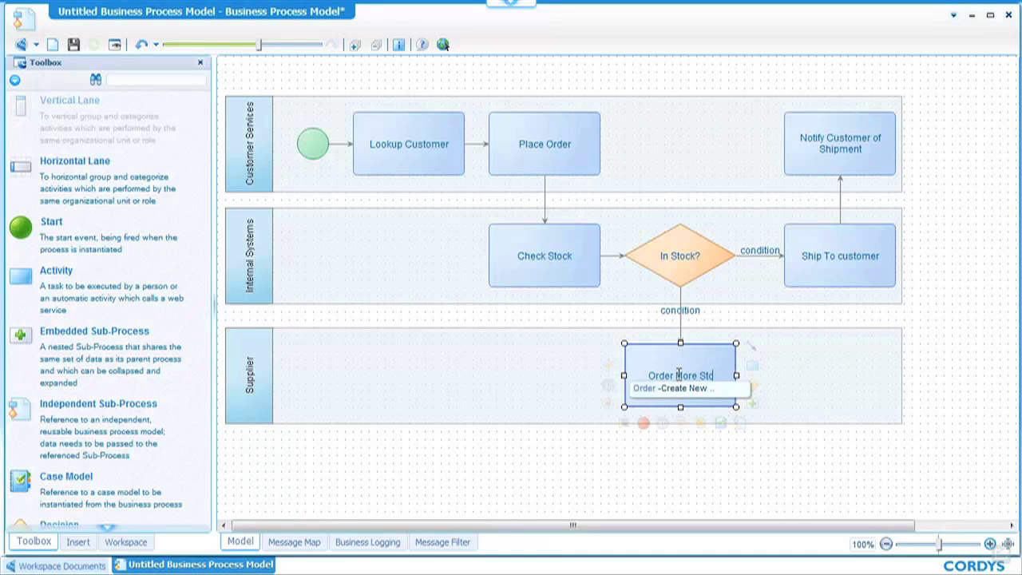
key("BackSpace")
key("BackSpace")
type("ock")
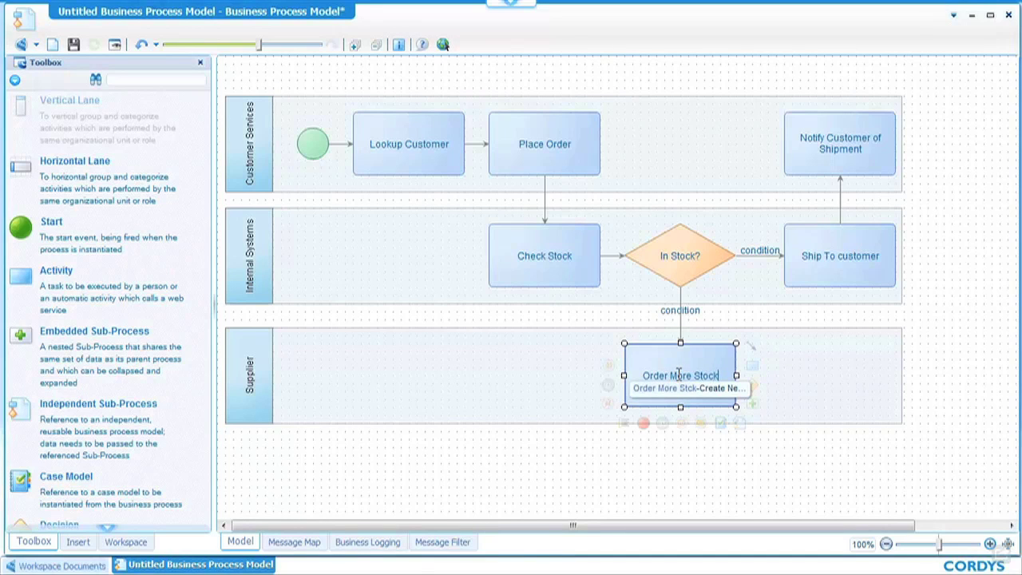
key("Return")
left_click_drag(751, 345, 799, 284)
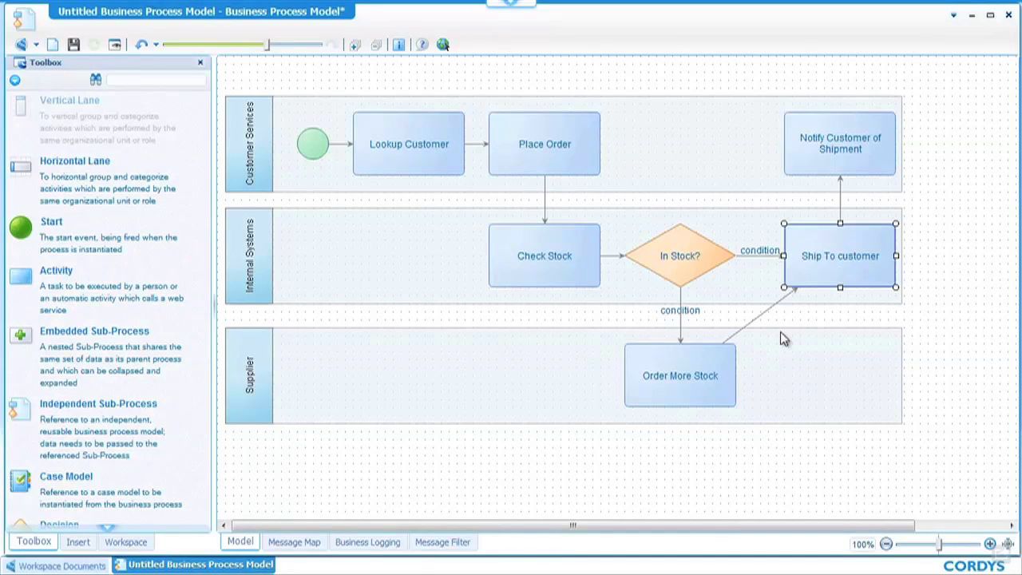
left_click_drag(759, 318, 837, 370)
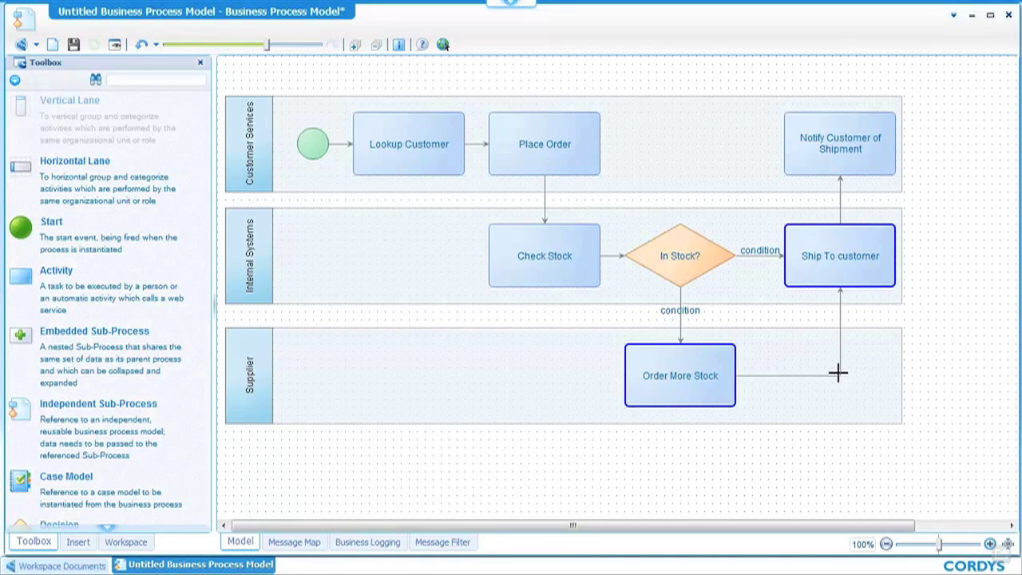
Add an end event after Notify Customer of Shipment
left_click(872, 158)
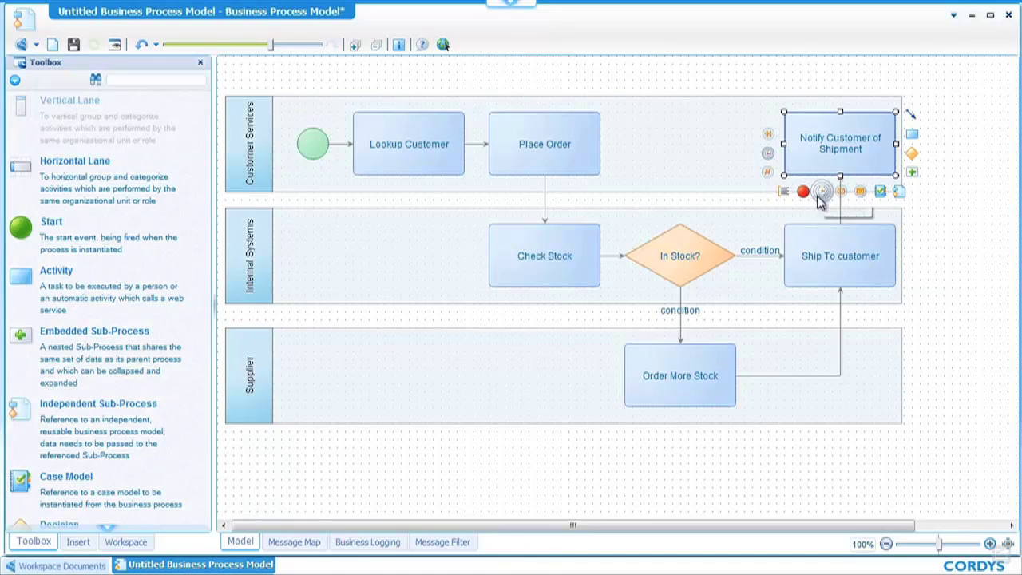
left_click(803, 192)
left_click(924, 137)
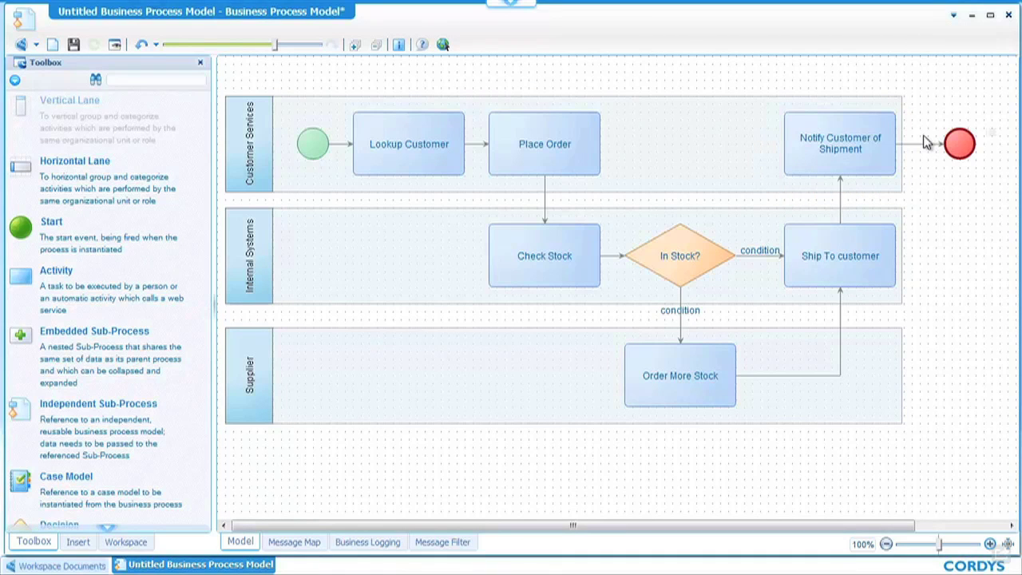
Label the In Stock? connectors 'Yes' toward Ship To customer and 'No' toward Order More Stock
double_click(763, 250)
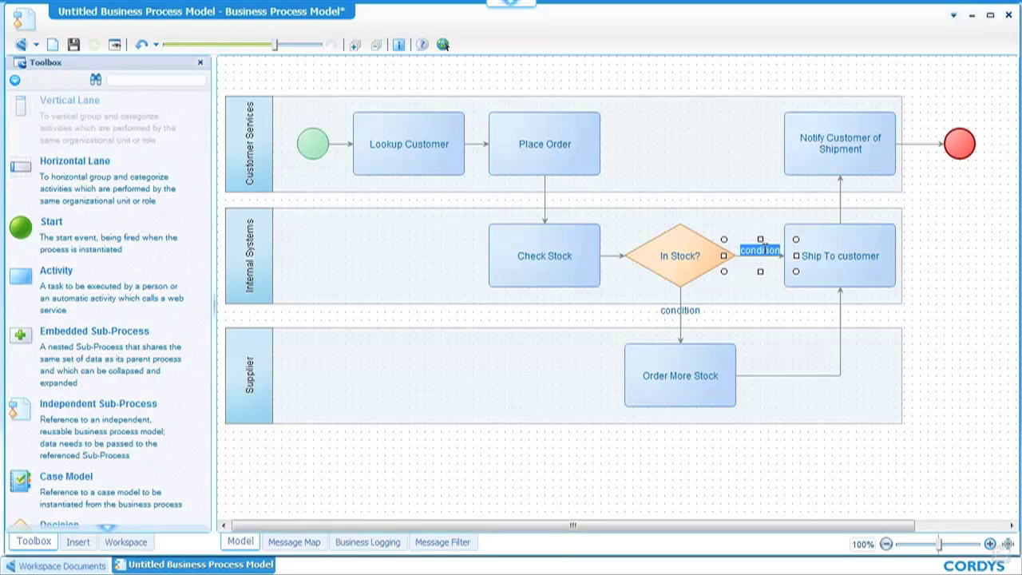
type("Yes")
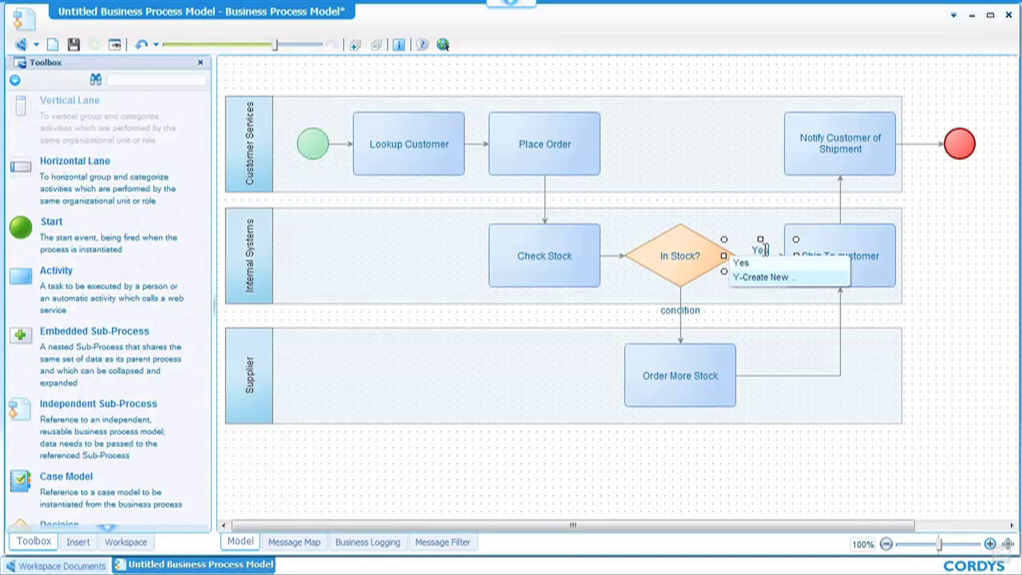
double_click(678, 311)
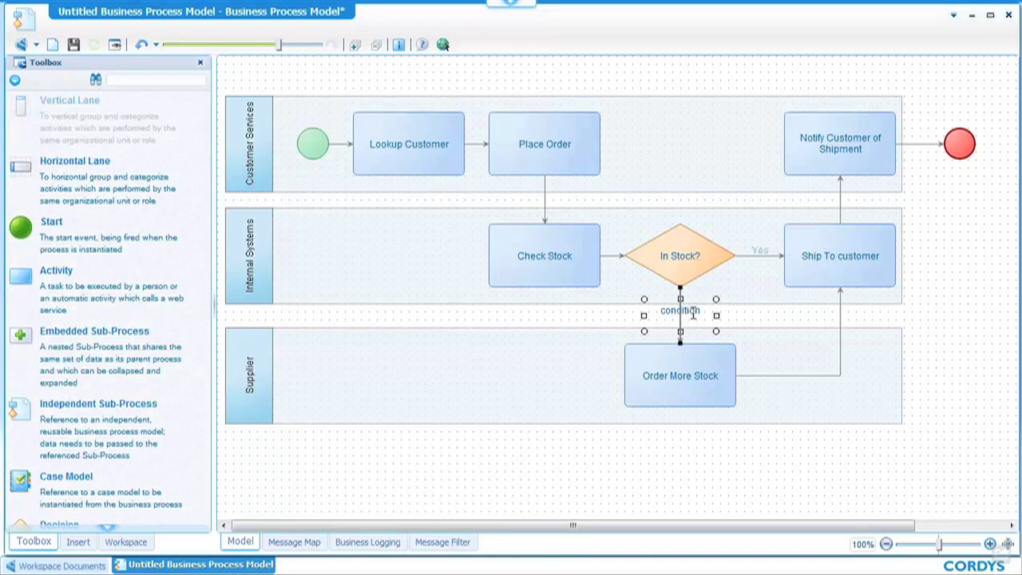
type("No")
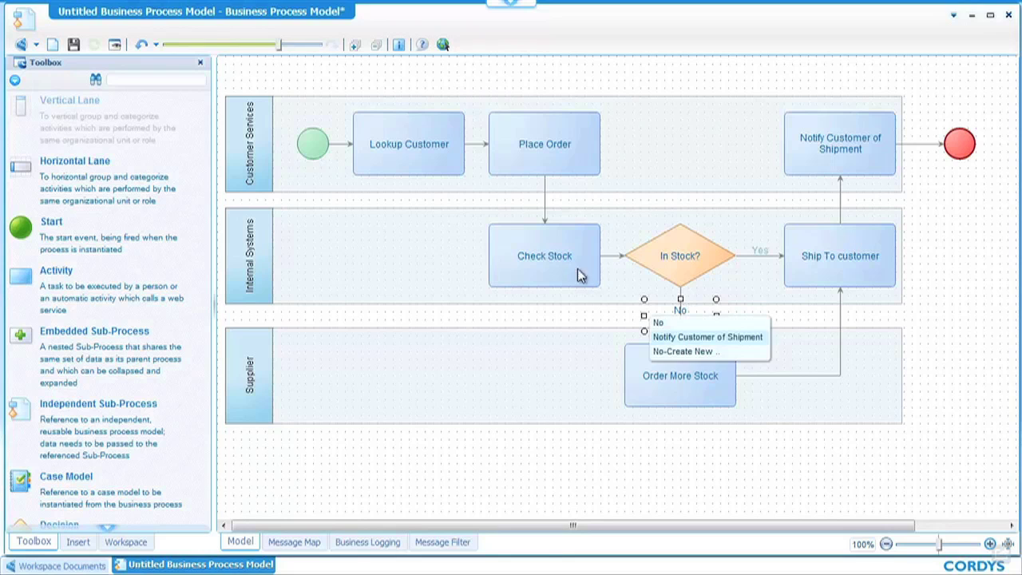
left_click(424, 242)
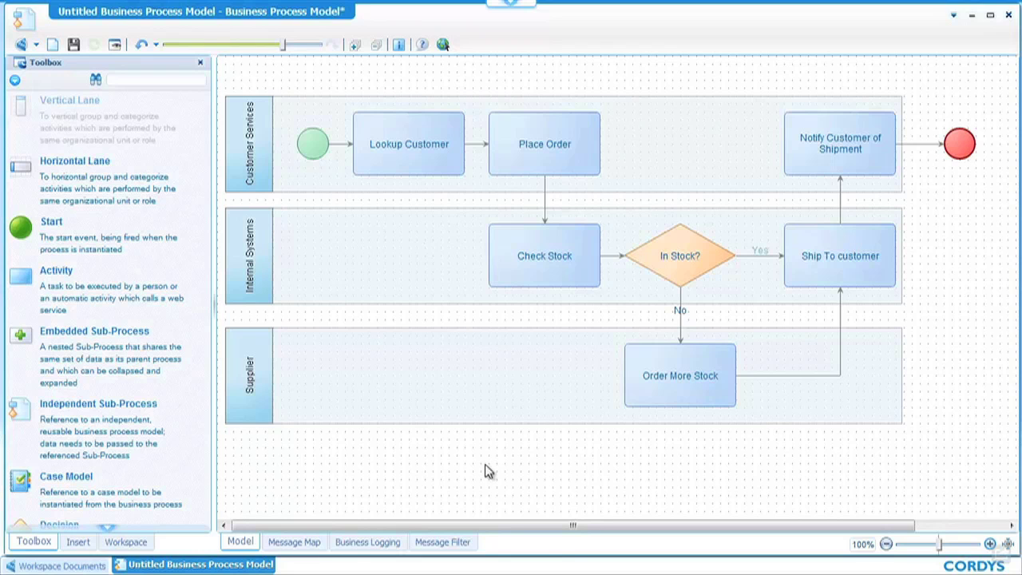
Save the process model with the name OrderProcess
left_click(73, 44)
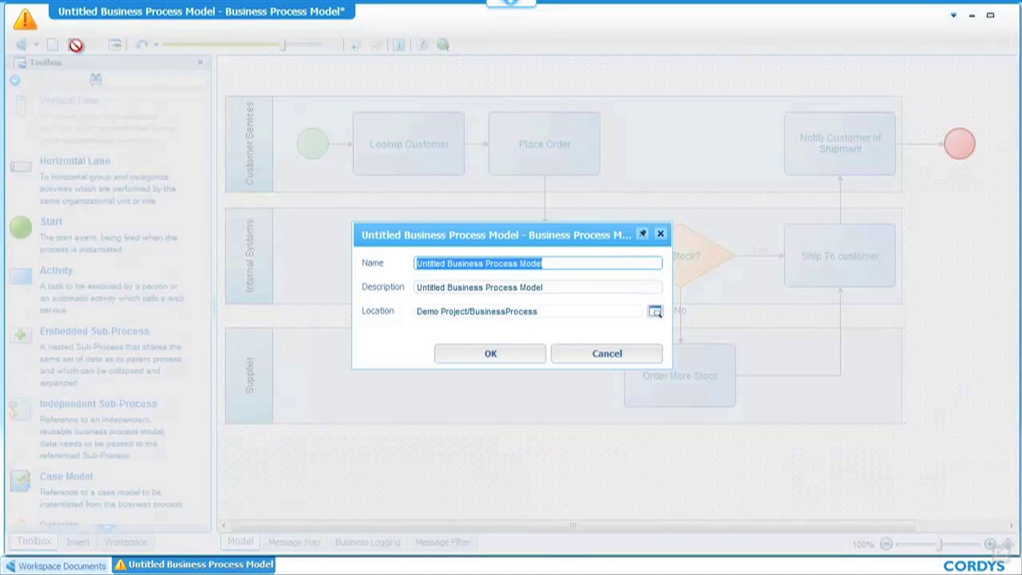
type("OrderProcess")
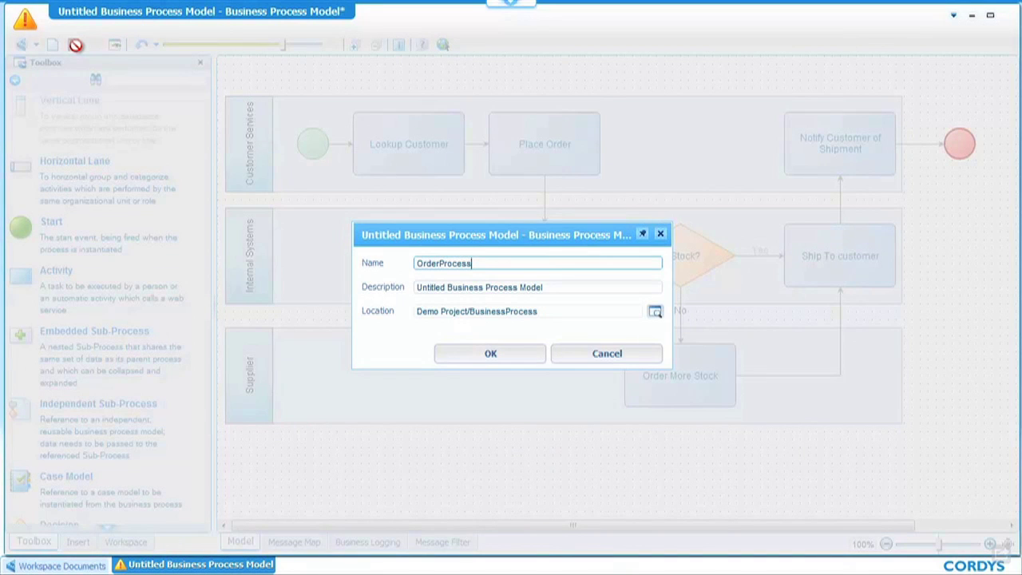
key("Tab")
left_click(493, 352)
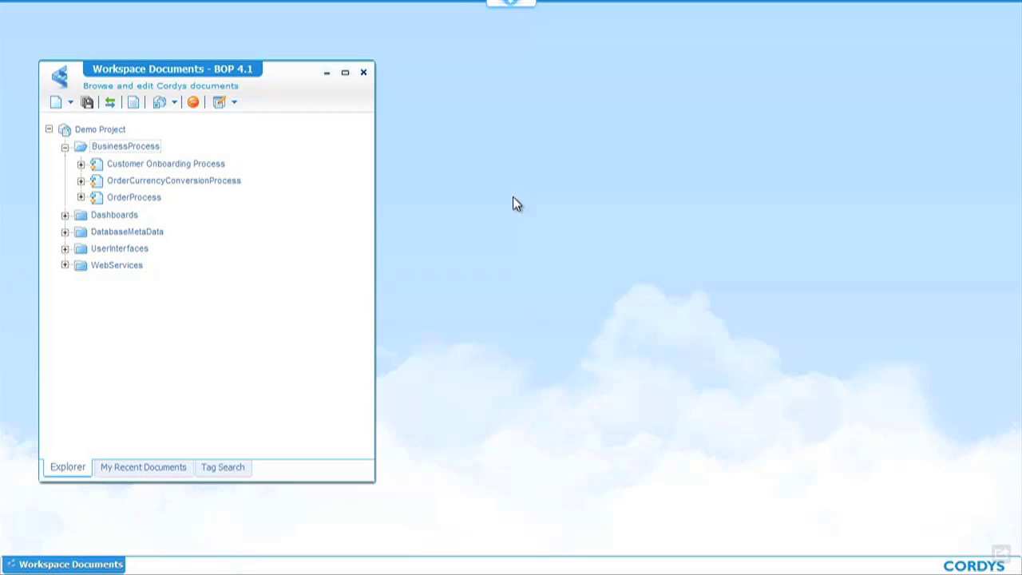
Open OrderProcess from the BusinessProcess folder in Workspace Documents
double_click(137, 199)
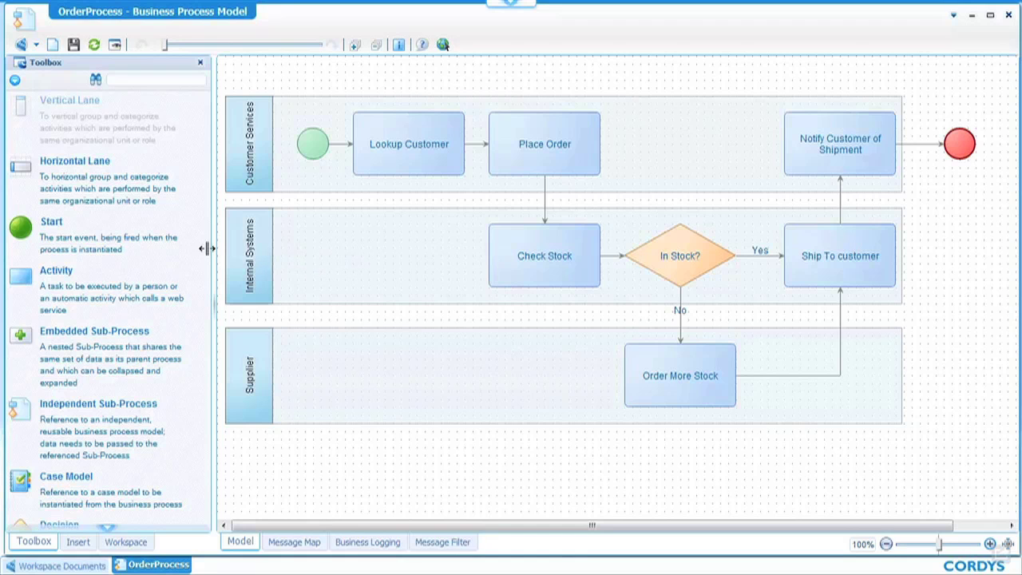
Scroll the Toolbox, select Lookup Customer, and switch the left panel to the Workspace tree
scroll(126, 307, "down", 5)
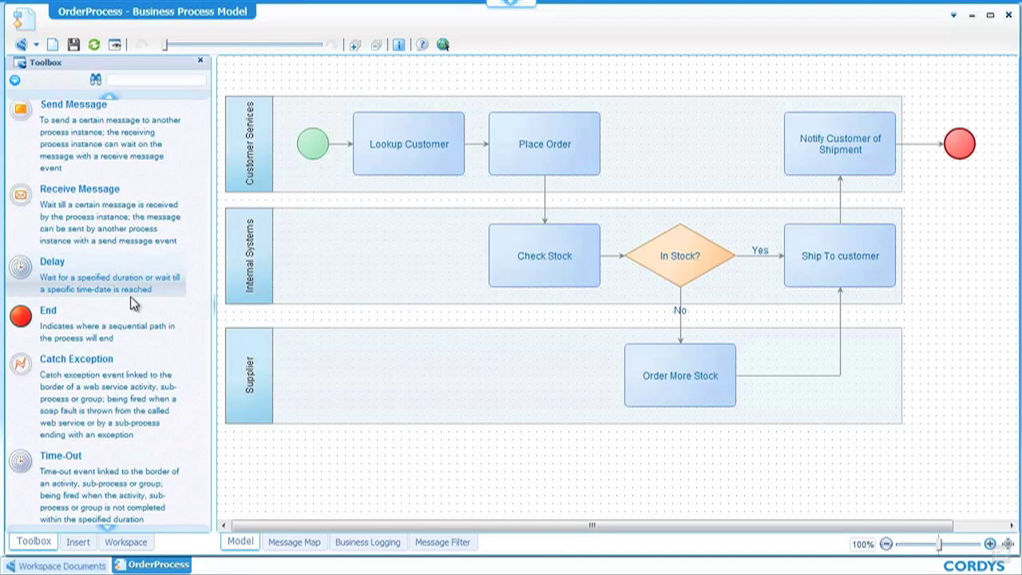
scroll(132, 302, "up", 4)
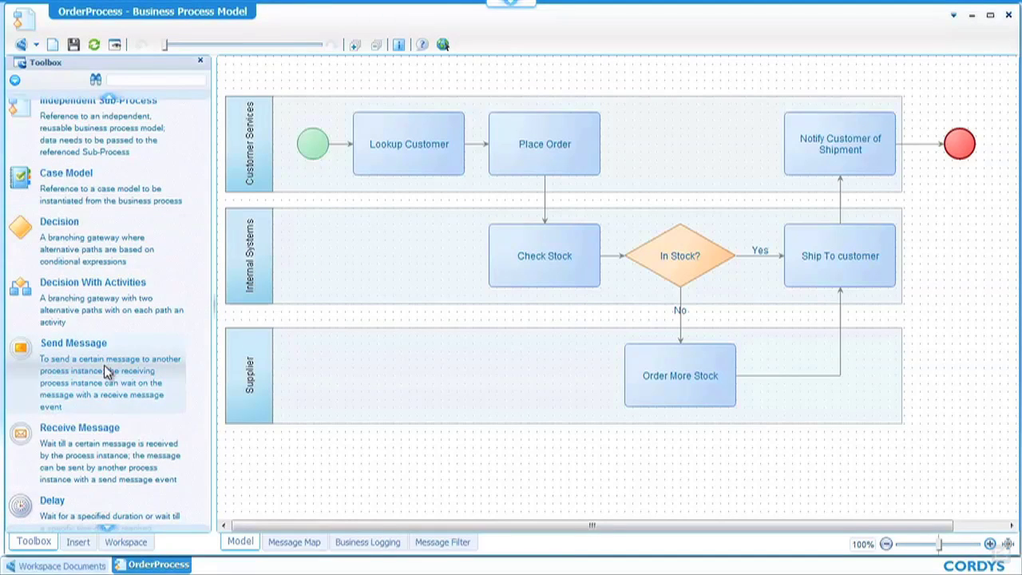
scroll(104, 371, "down", 4)
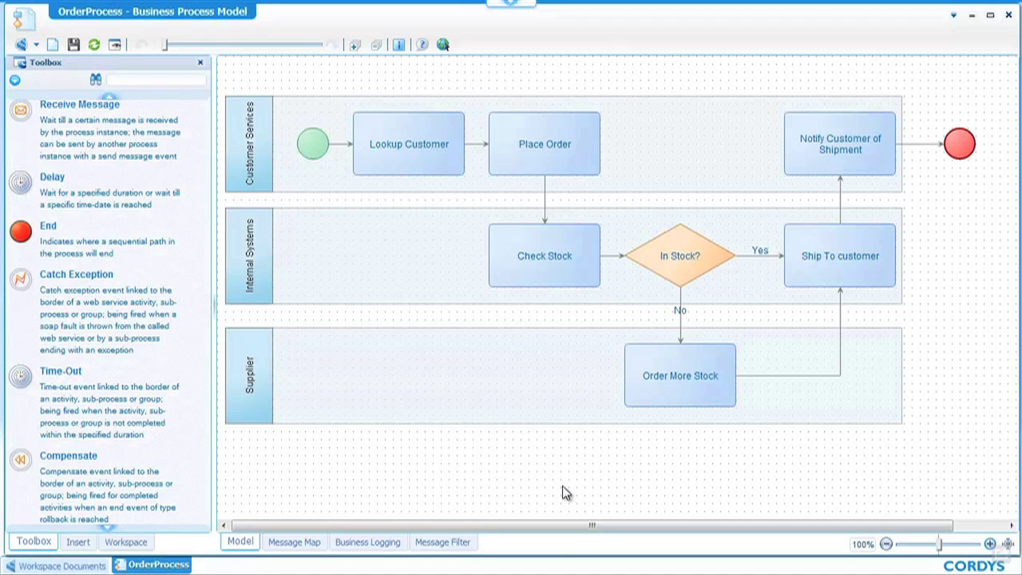
left_click(408, 157)
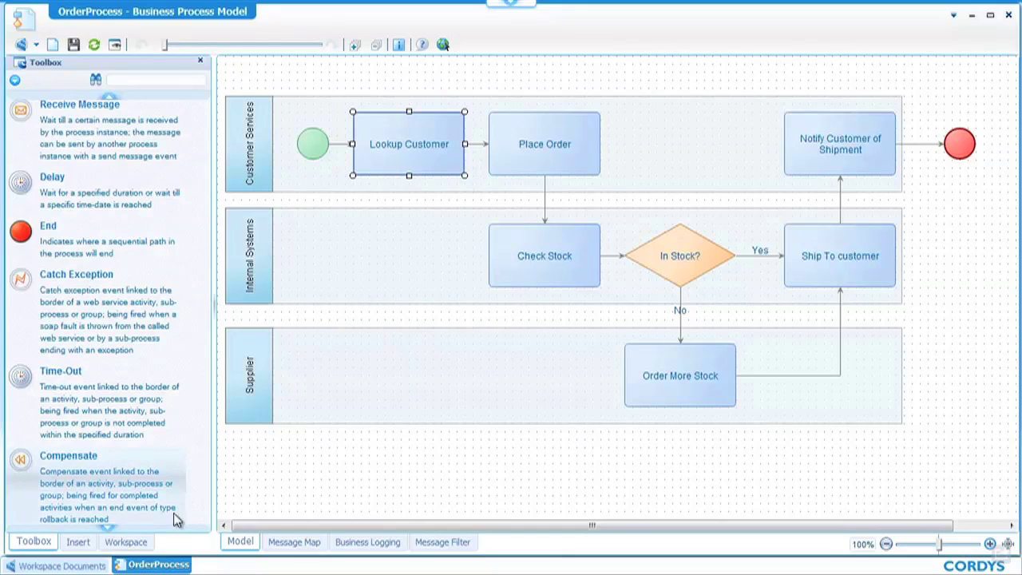
left_click(125, 542)
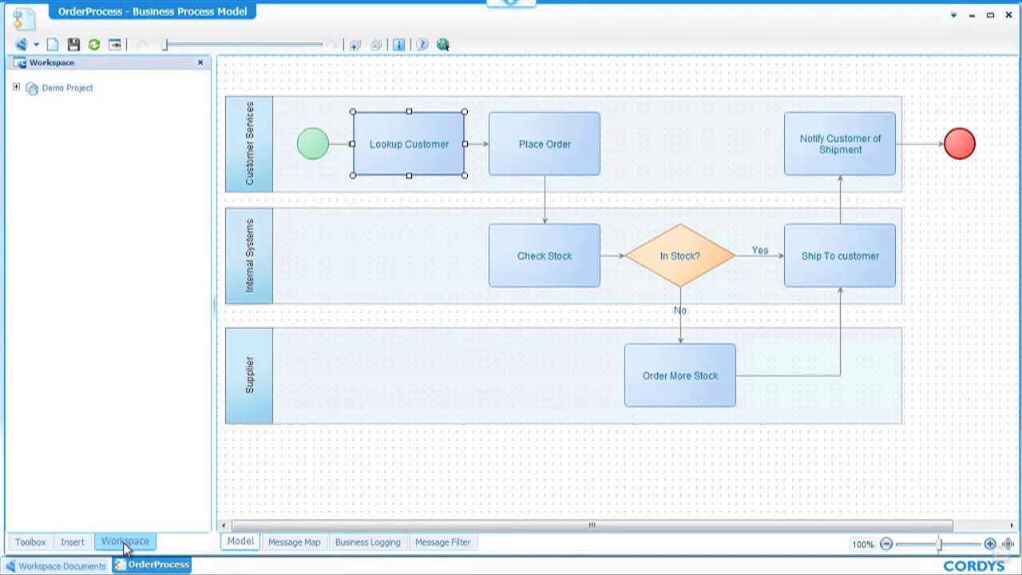
Drop the Lookup Customer and PlaceOrderScreen interfaces onto their tasks, declining the description change
left_click(17, 88)
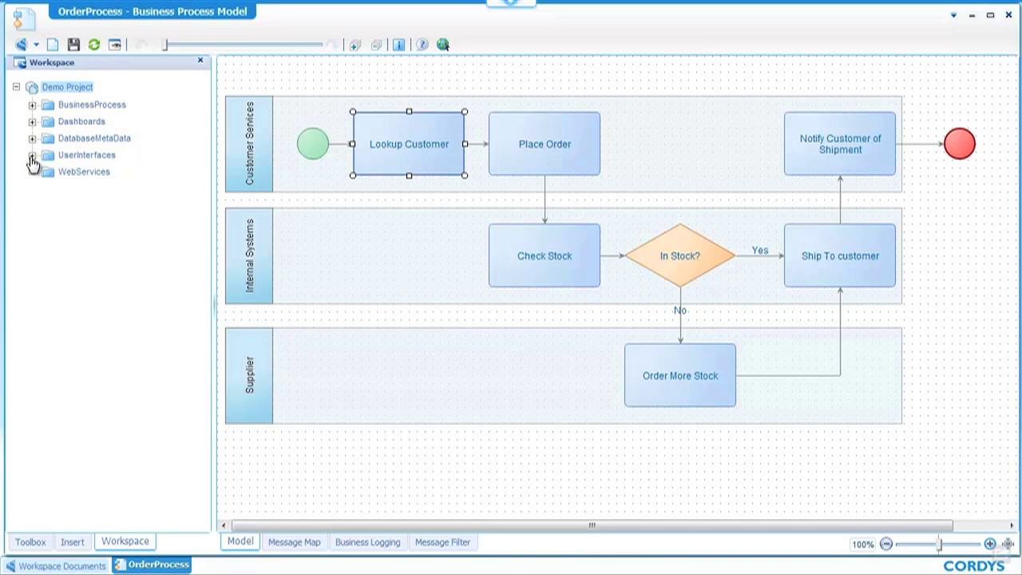
double_click(85, 157)
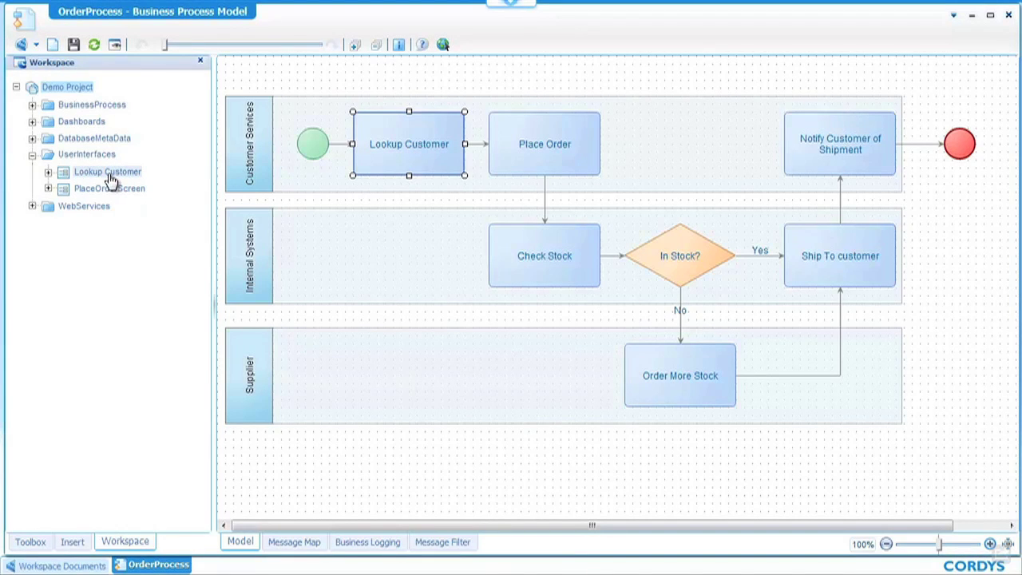
left_click_drag(110, 179, 431, 164)
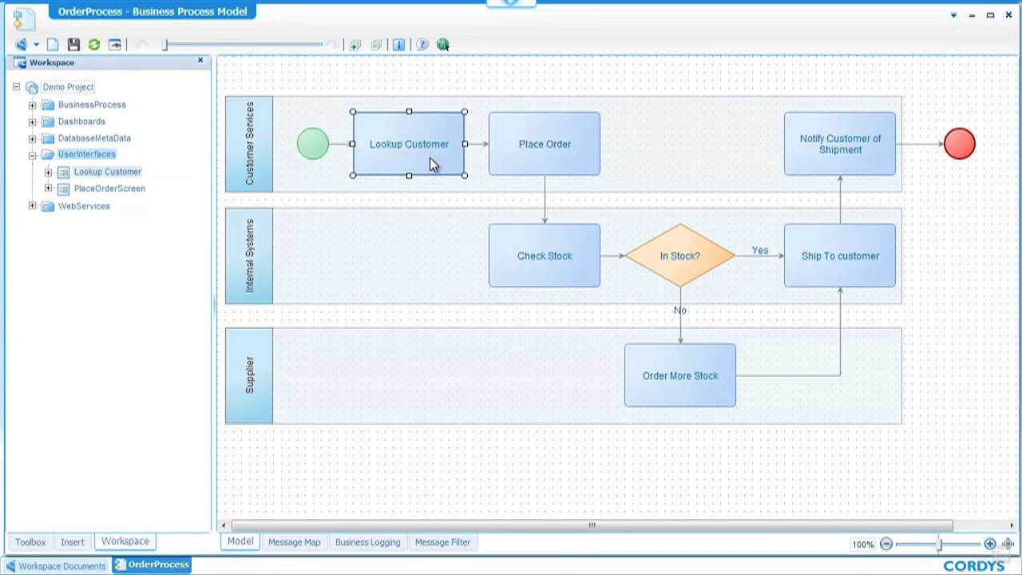
left_click(663, 314)
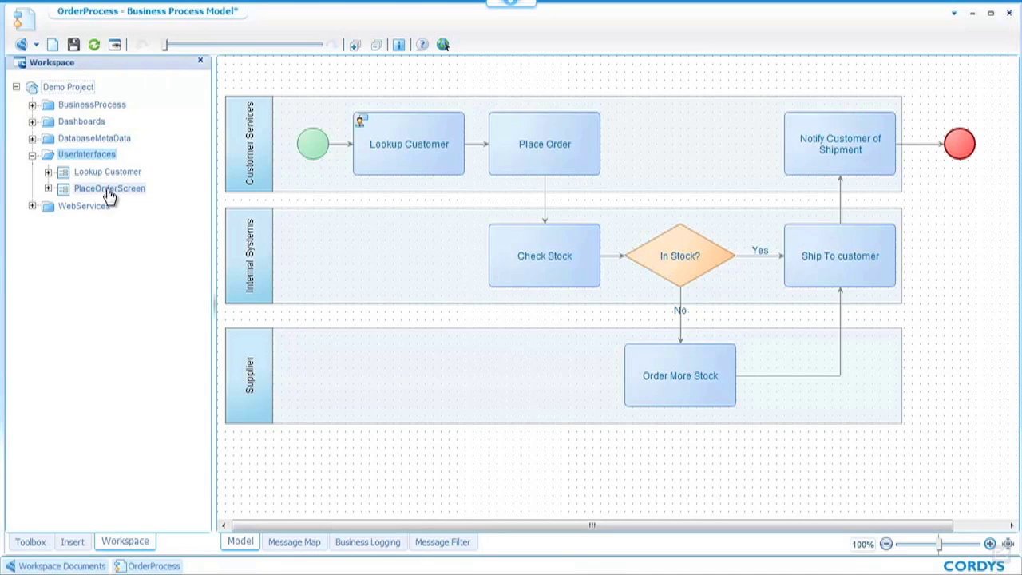
left_click_drag(109, 197, 562, 131)
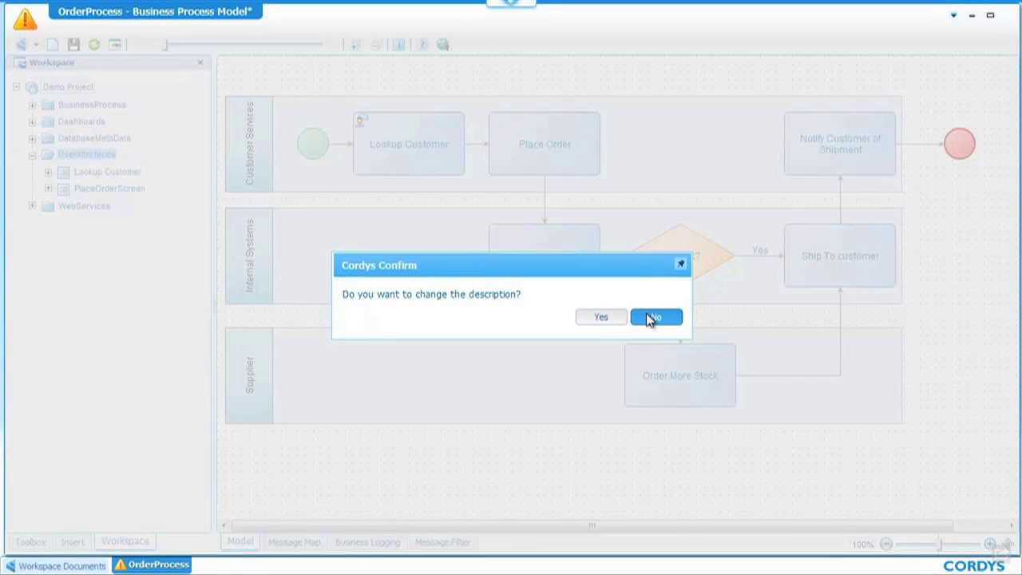
left_click(653, 318)
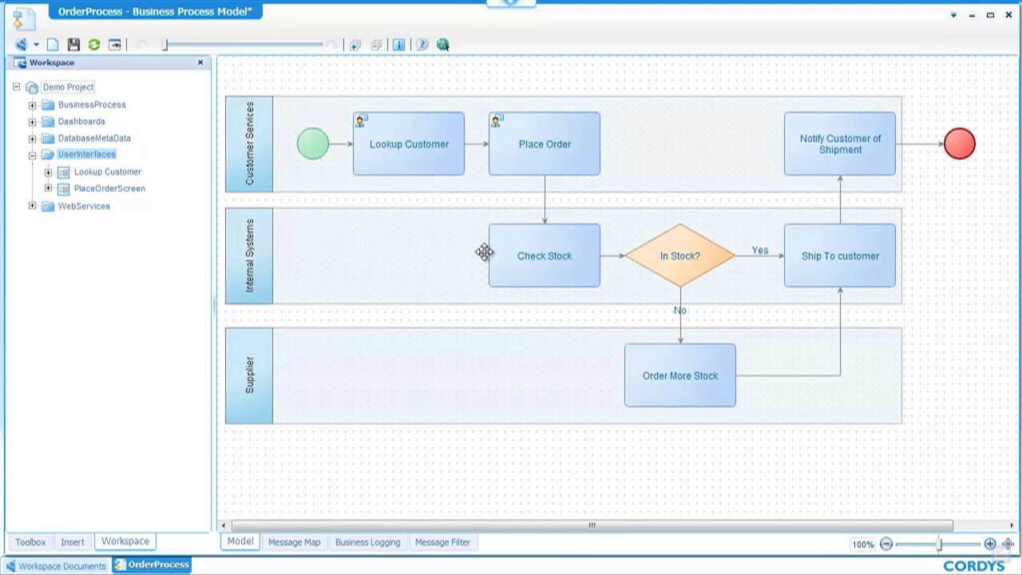
Drag GetStockObject from WebServices > Internal > CustomerMetaDataWebService onto Check Stock and answer the prompt
left_click(32, 208)
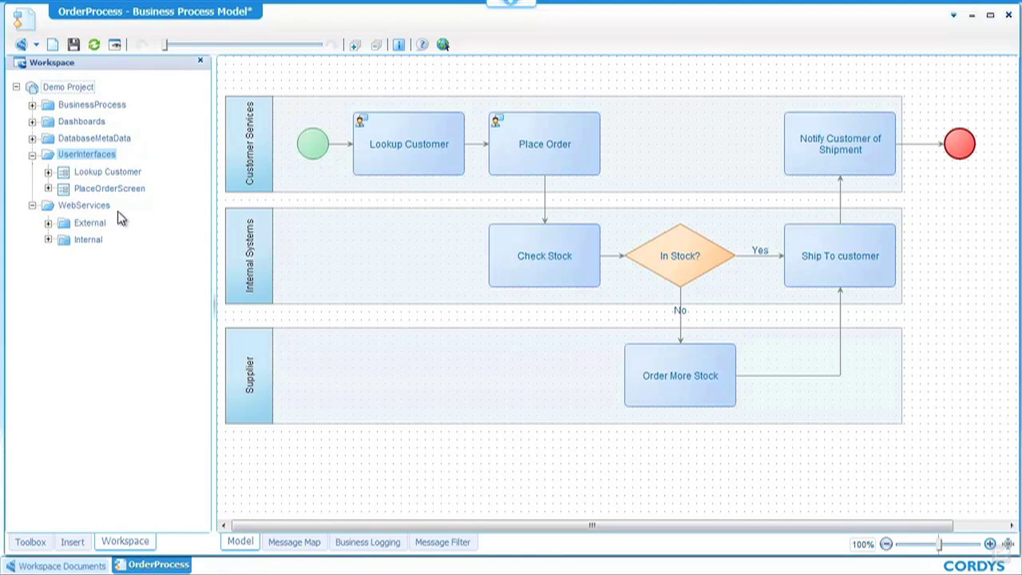
left_click(49, 240)
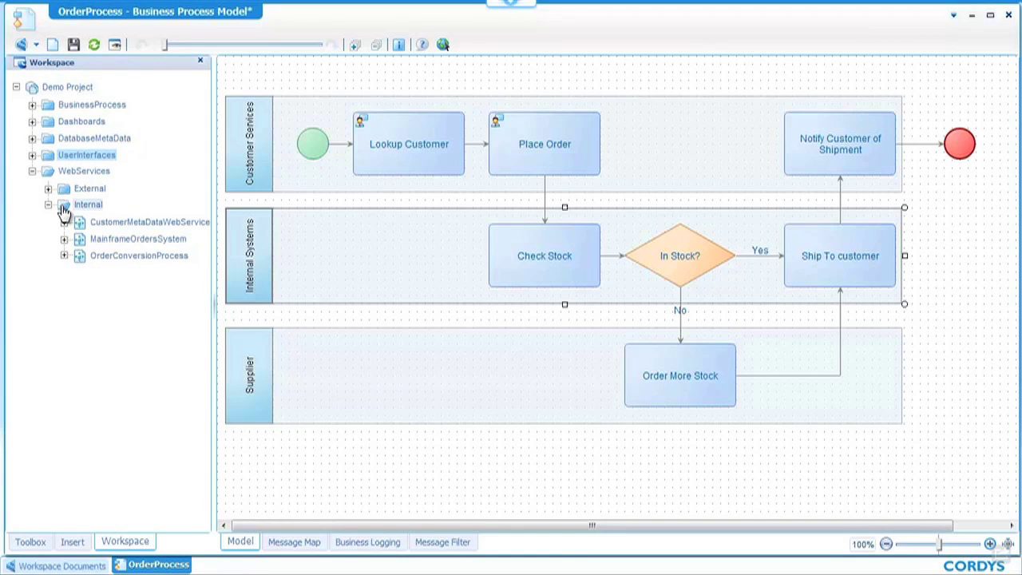
left_click(64, 222)
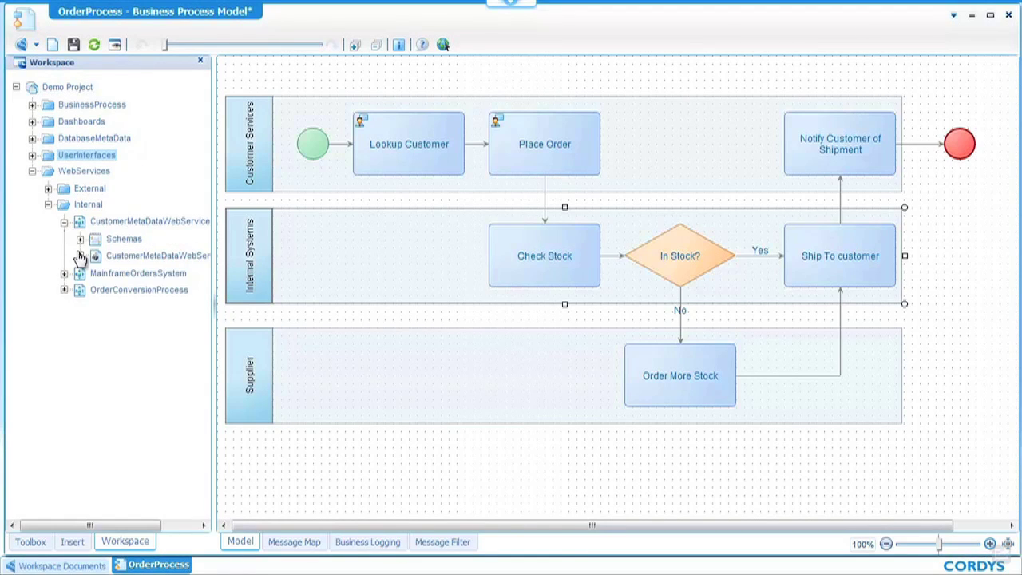
left_click(80, 256)
scroll(155, 287, "down", 5)
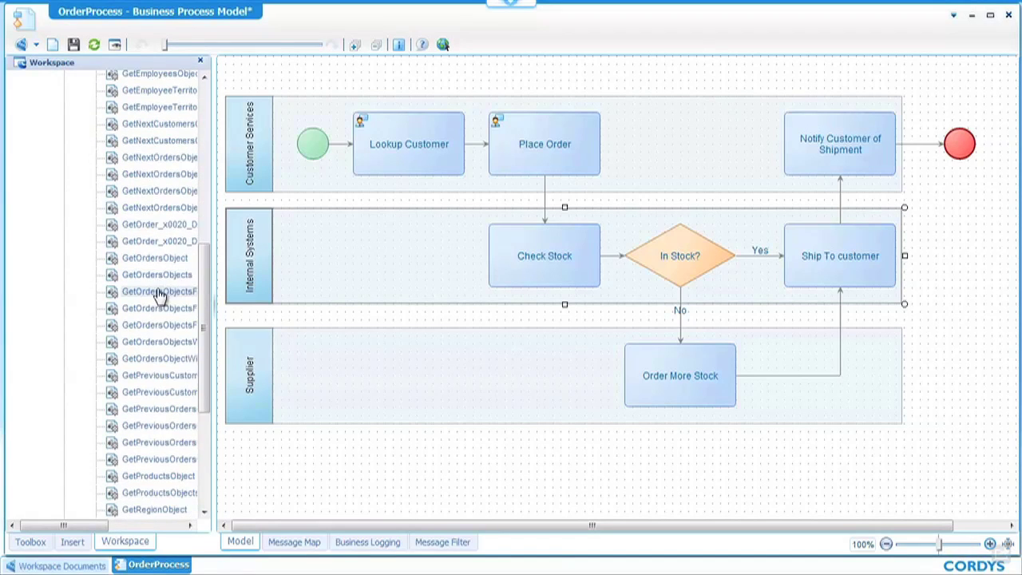
scroll(151, 367, "down", 5)
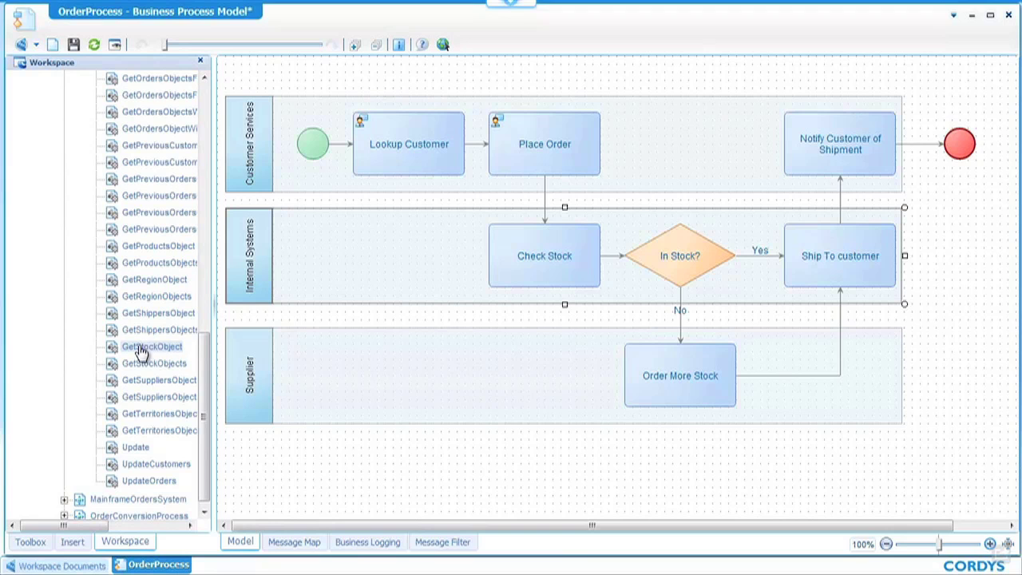
left_click_drag(141, 350, 558, 243)
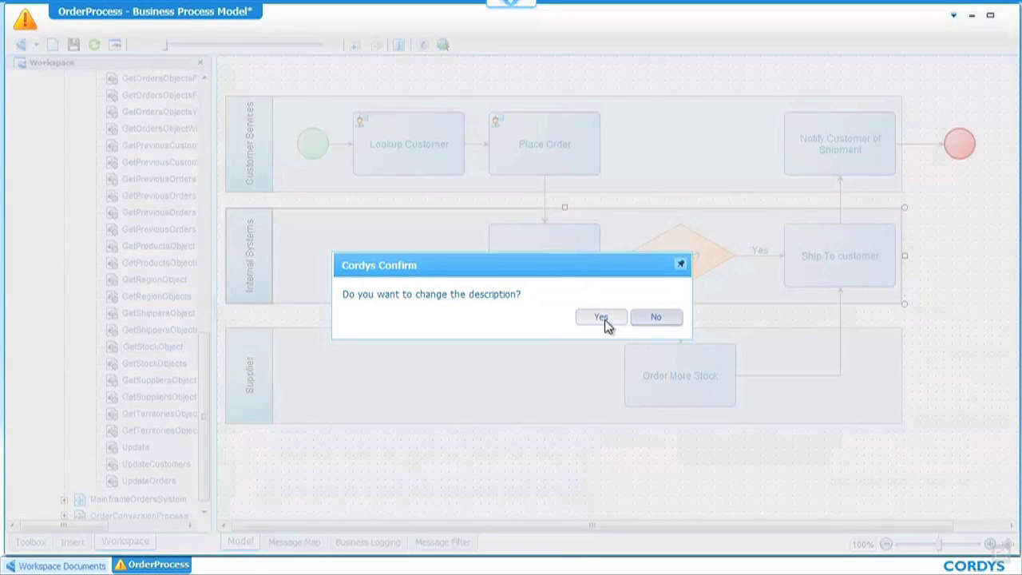
left_click(656, 317)
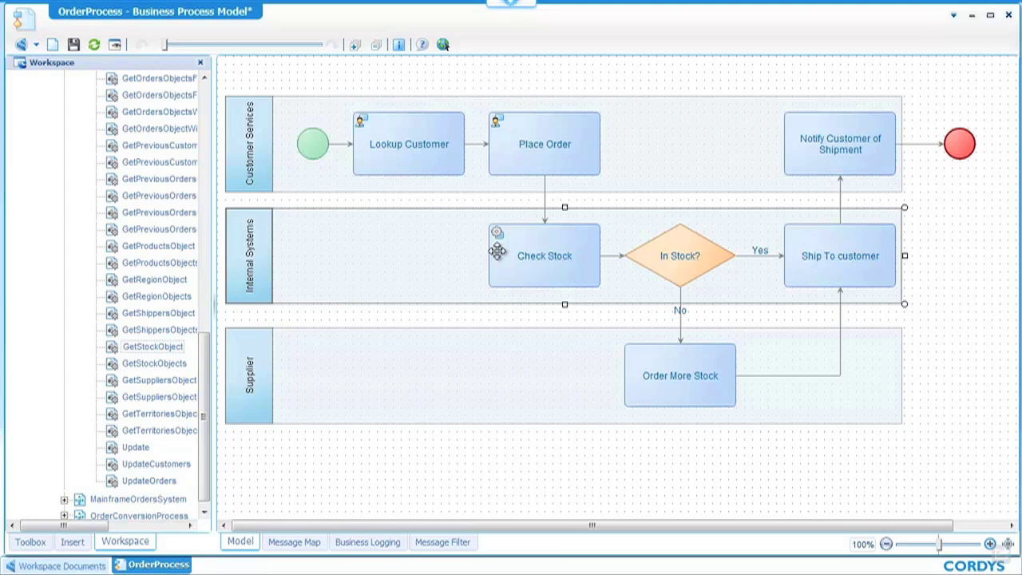
Attach web service operations such as SMSService SendSMS1 to the remaining three tasks and save the model
left_click(661, 354)
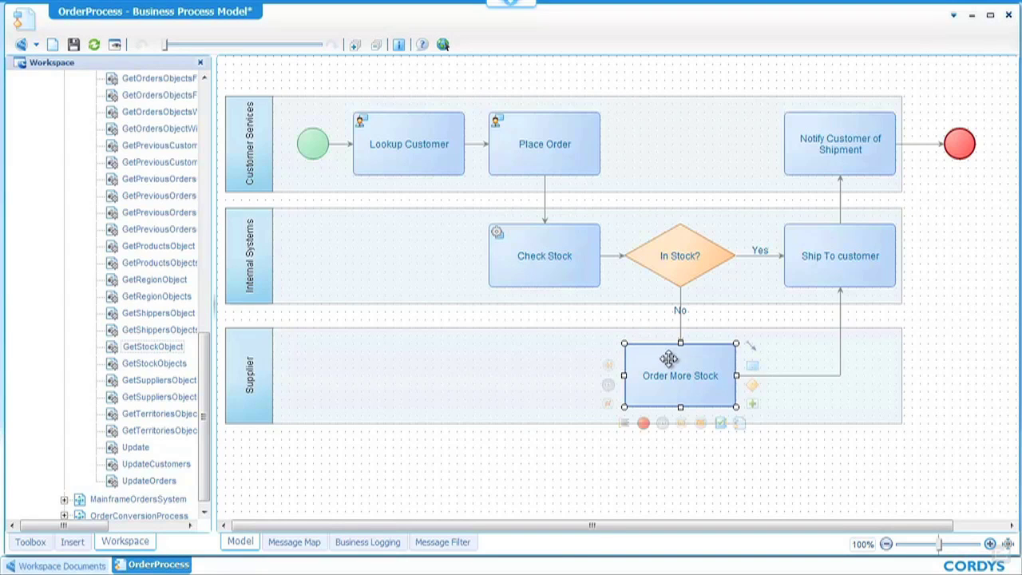
left_click(822, 260)
left_click(806, 160)
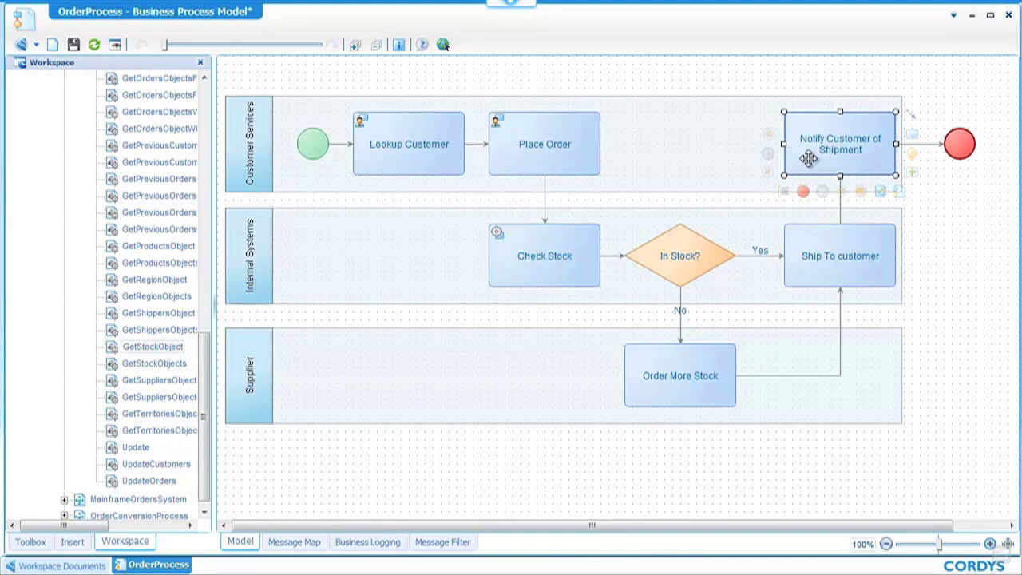
left_click(966, 147)
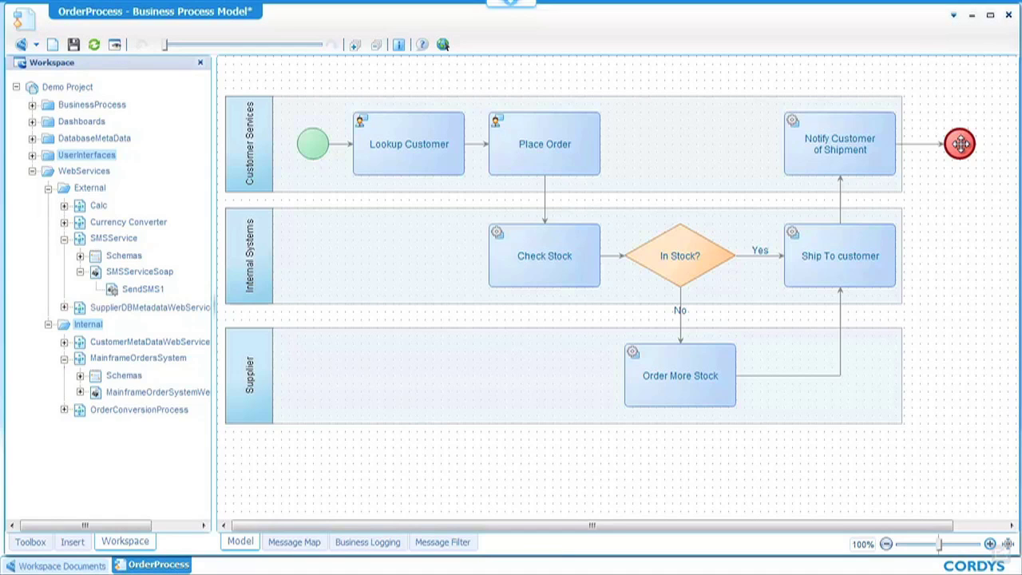
left_click(73, 44)
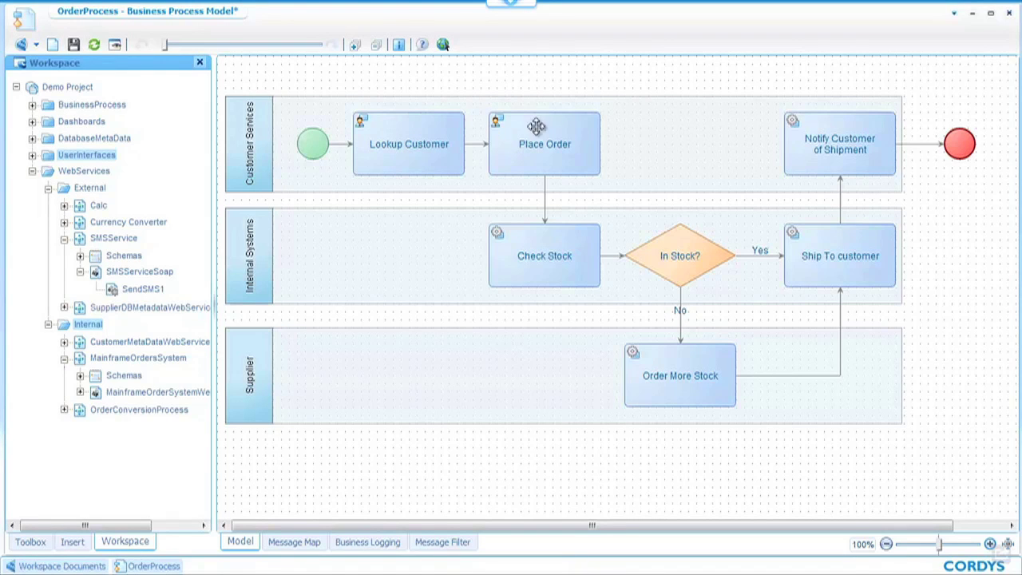
Open Place Order's message map and expand the target down to GetOrdersObject's OrderID
left_click(294, 543)
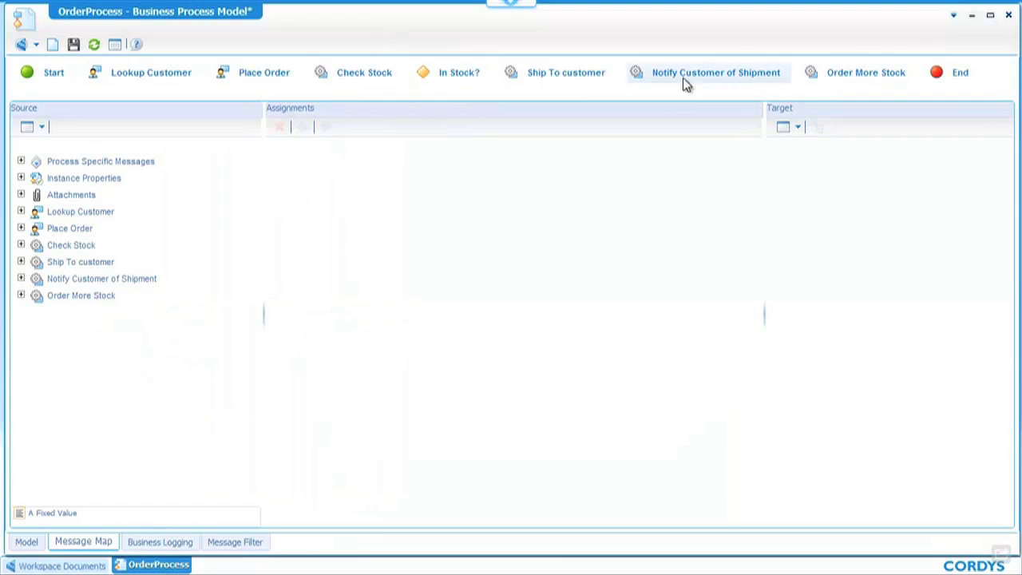
left_click(249, 69)
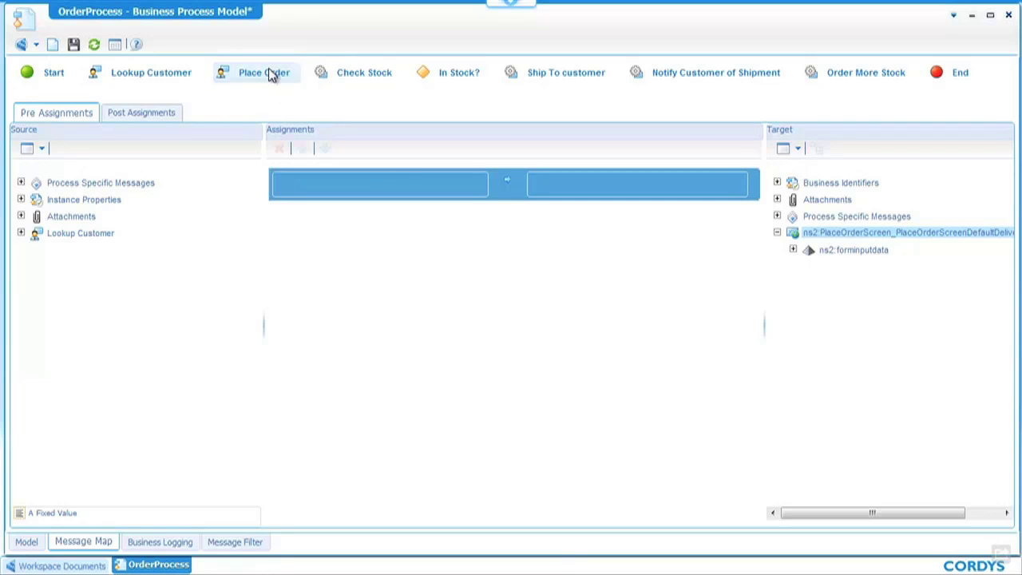
left_click(793, 249)
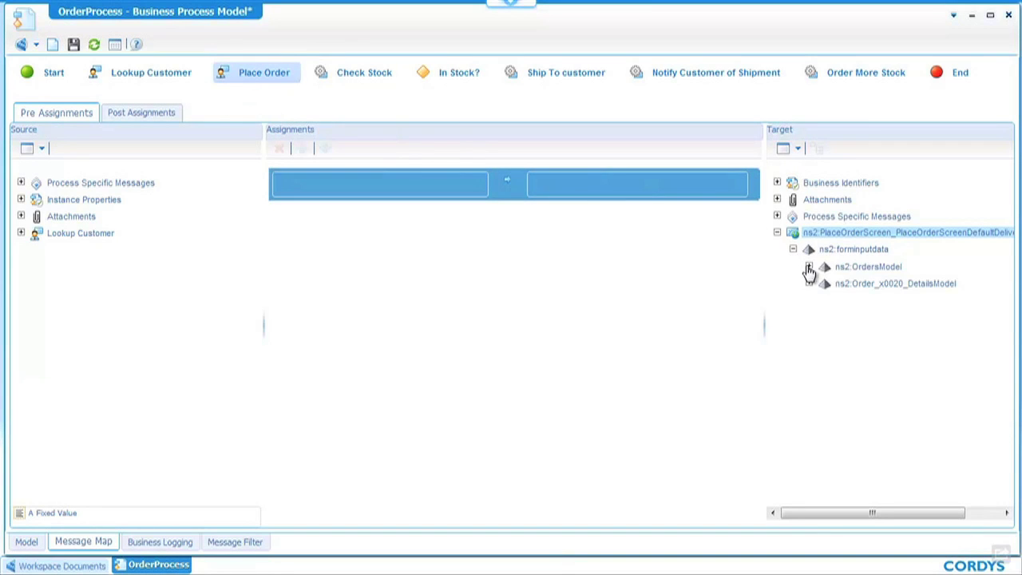
left_click(809, 266)
left_click(825, 300)
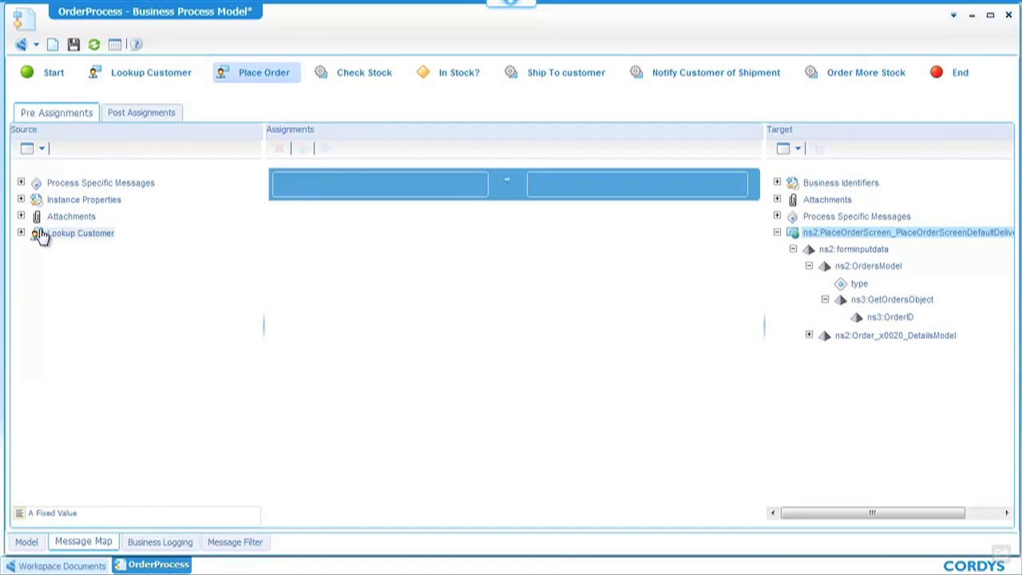
Map Lookup Customer's ns3:Orders OrderID onto Place Order's ns3:OrderID pre-assignment
left_click(21, 232)
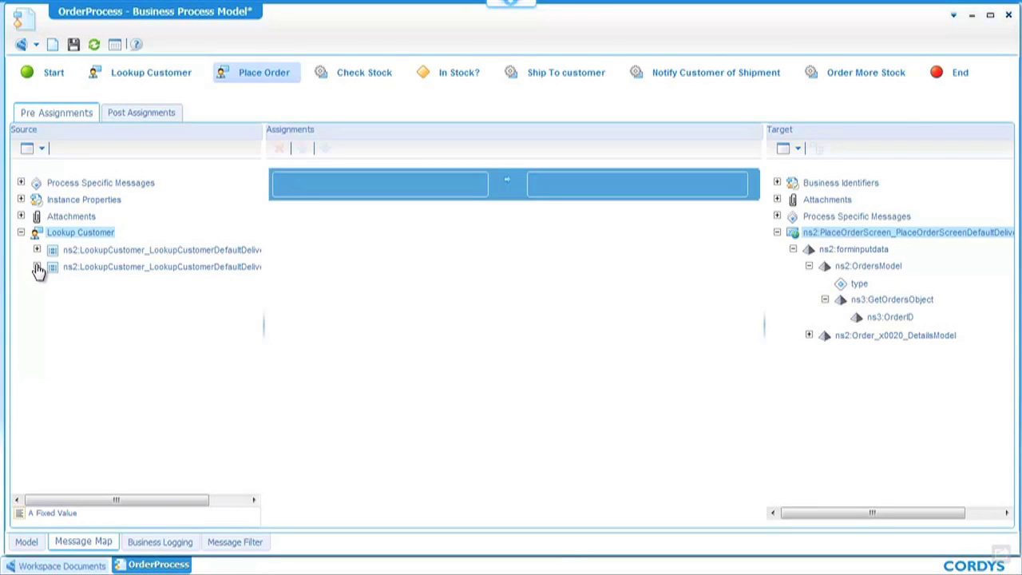
left_click(37, 266)
left_click(53, 283)
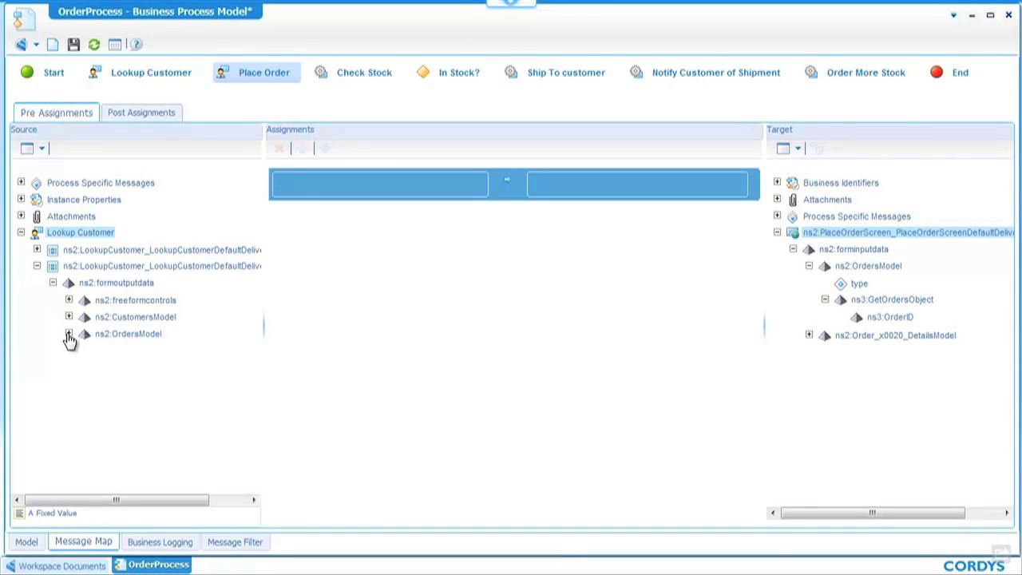
left_click(68, 334)
left_click(85, 367)
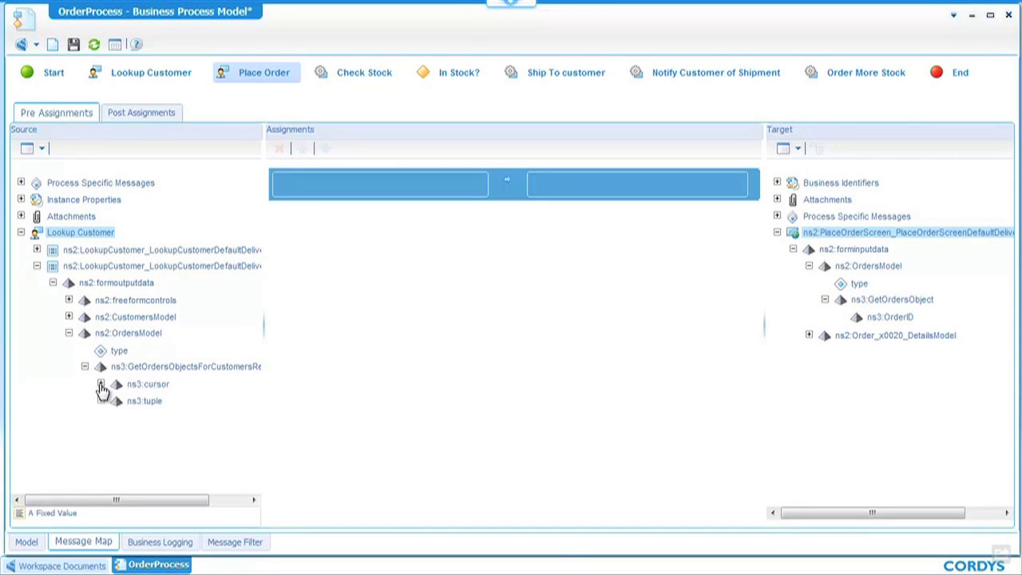
left_click(101, 401)
left_click(117, 418)
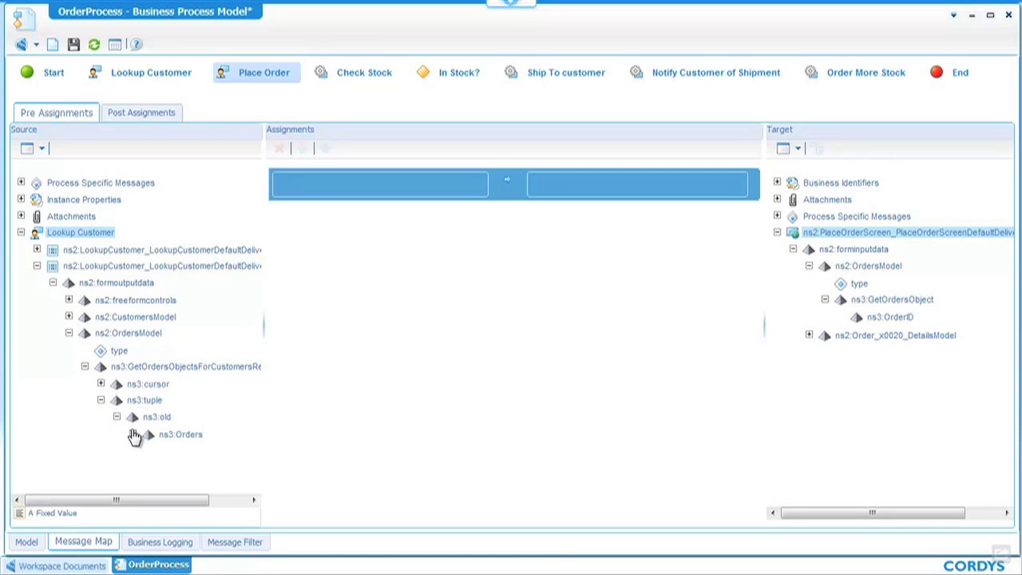
left_click(133, 434)
left_click_drag(186, 215, 398, 189)
left_click_drag(887, 317, 600, 191)
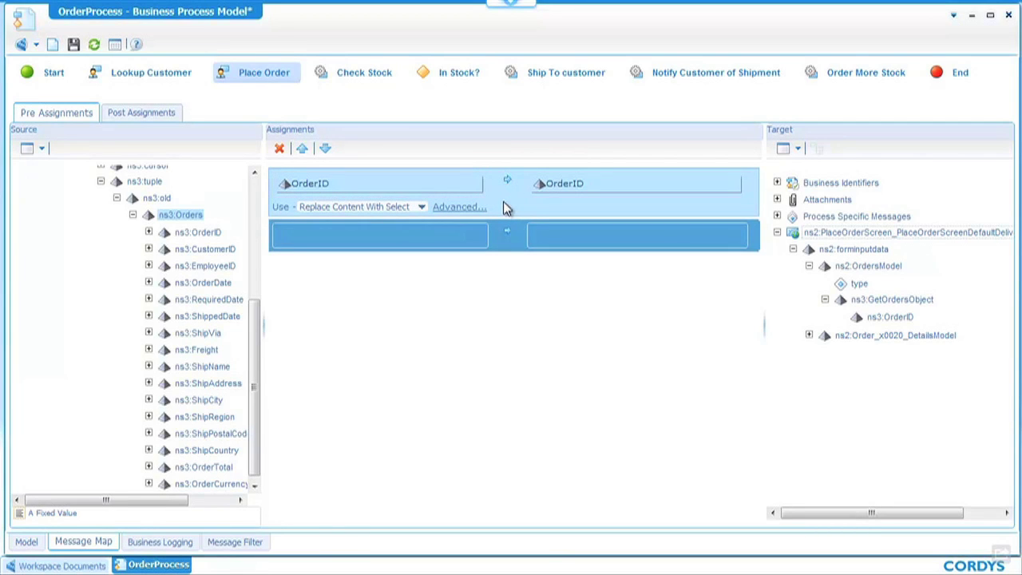
In Check Stock's message map, assign Place Order's Order_x0020_Details ProductID to GetStockObject's ProductID
left_click(363, 76)
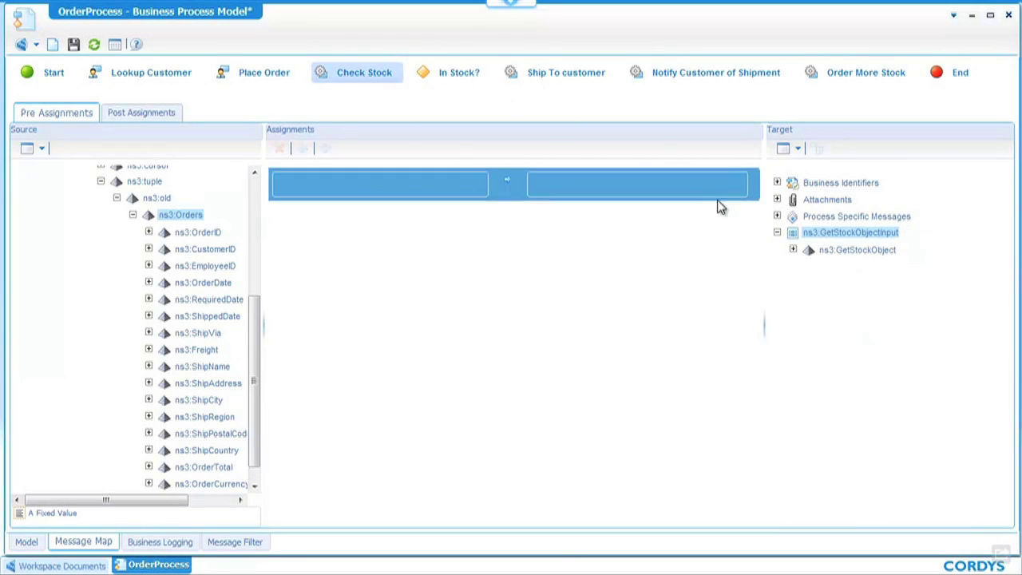
left_click(793, 249)
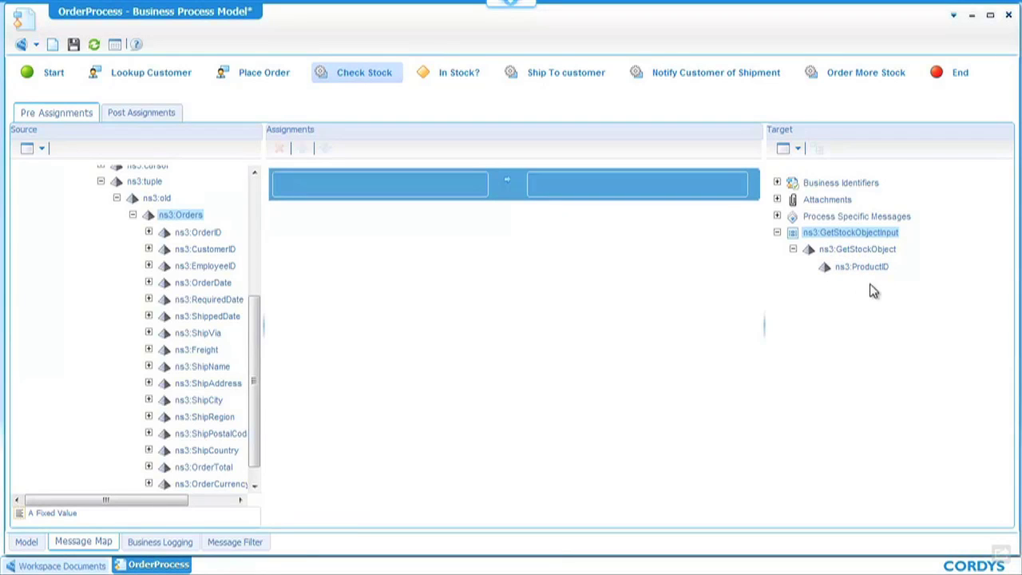
left_click_drag(870, 274, 619, 198)
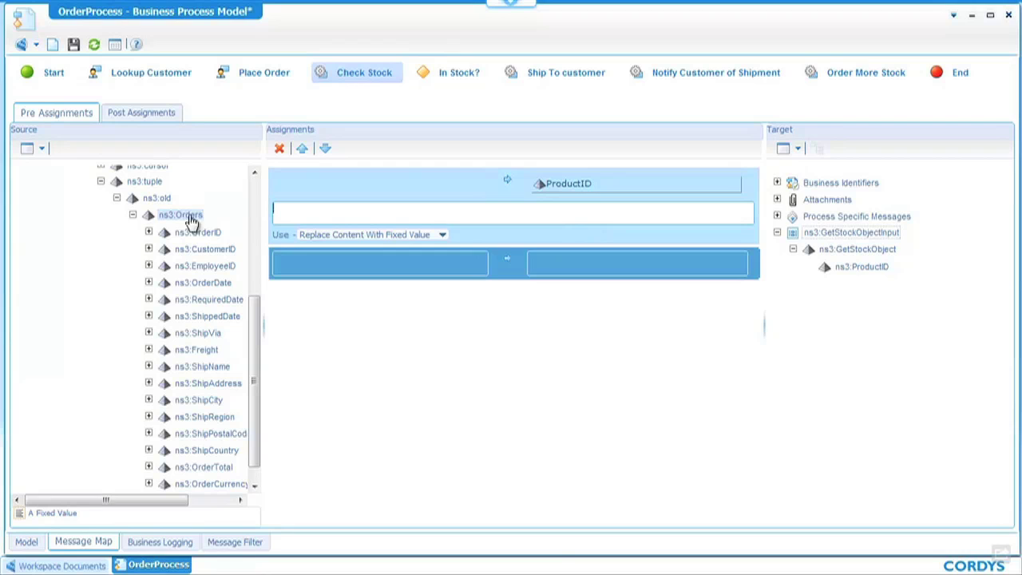
left_click(101, 183)
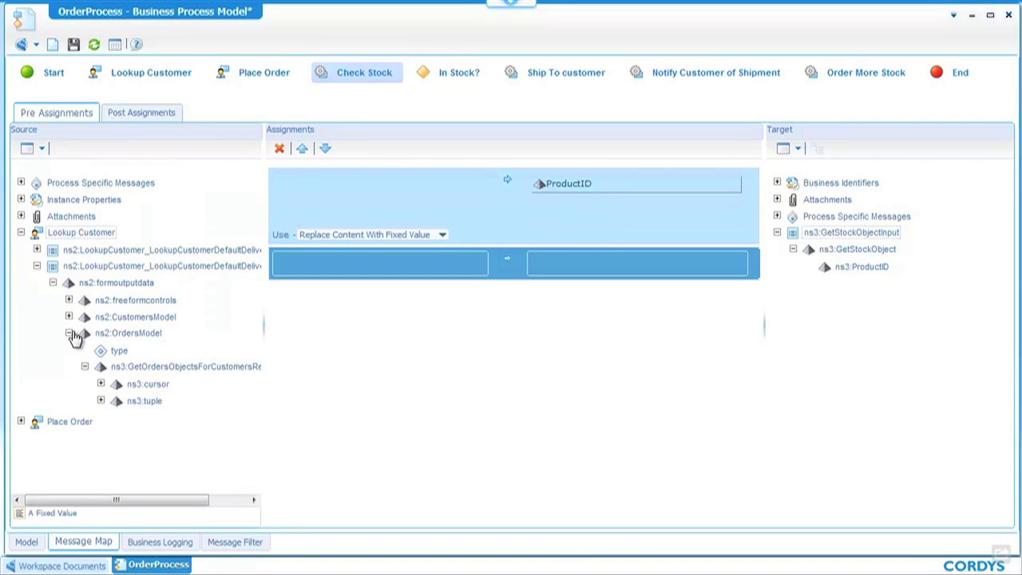
left_click(21, 421)
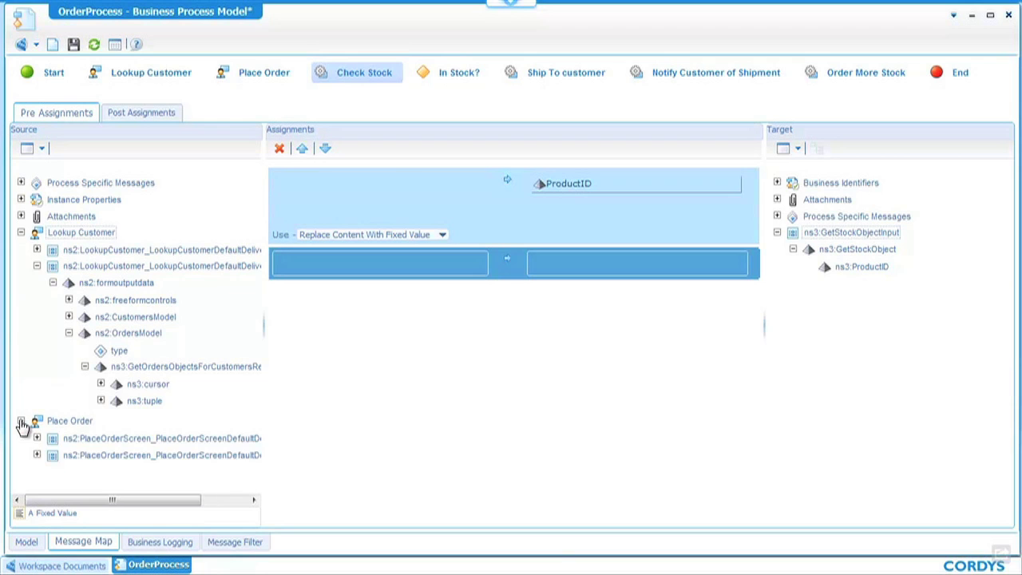
left_click(22, 233)
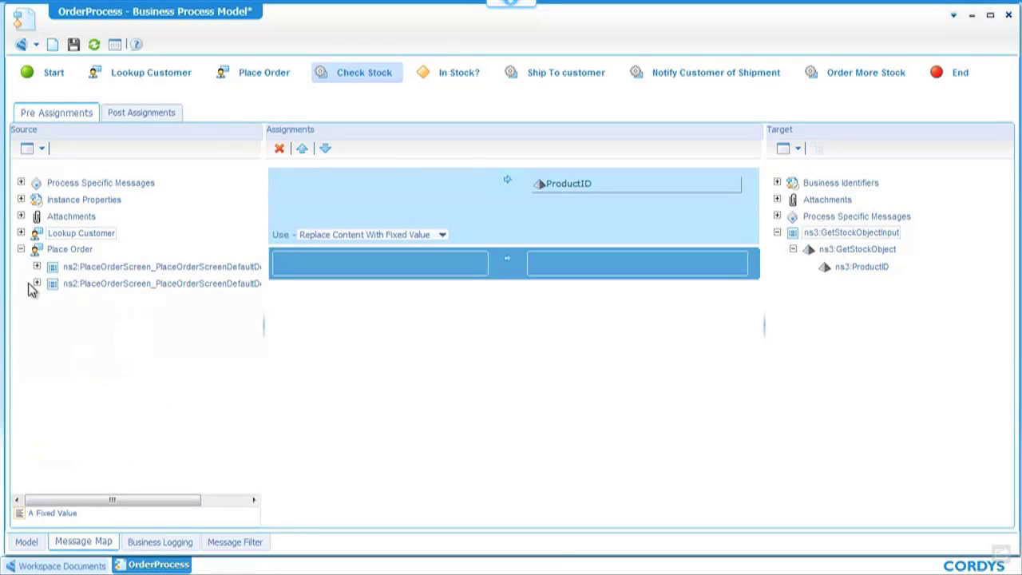
left_click(37, 283)
left_click(101, 383)
left_click(116, 400)
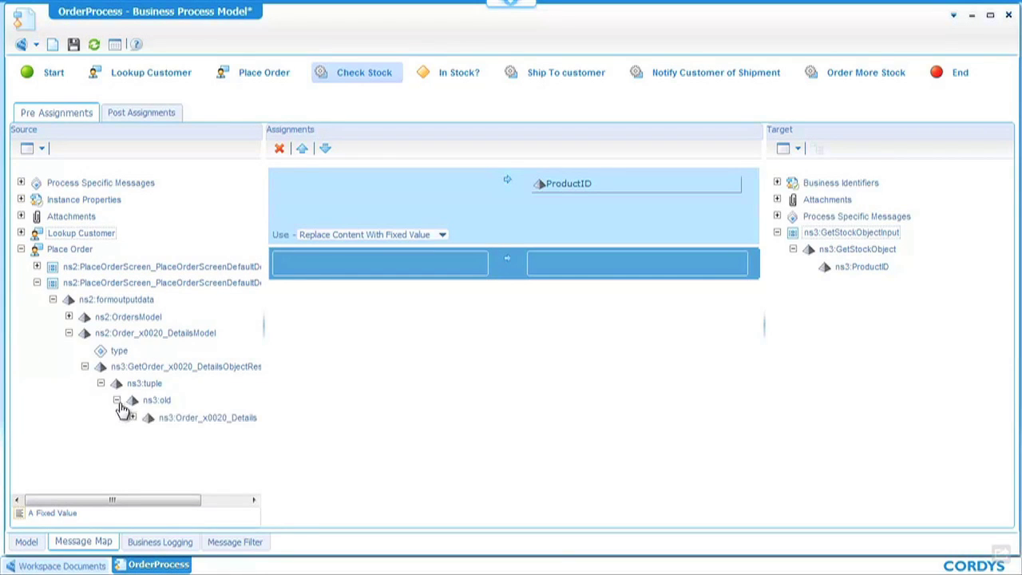
left_click(133, 417)
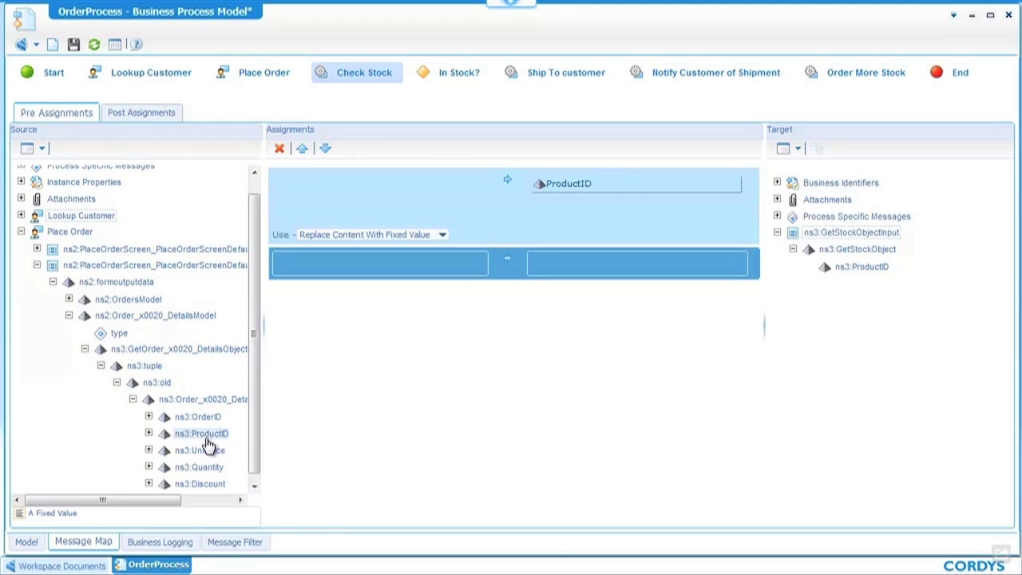
left_click_drag(203, 435, 433, 197)
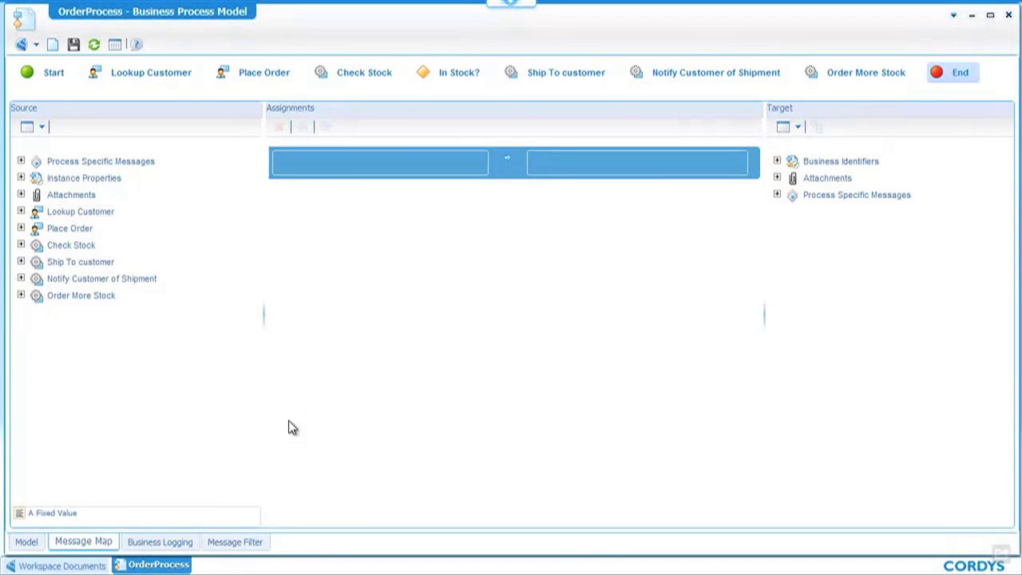
Return to the Model diagram and save the OrderProcess model
left_click(29, 542)
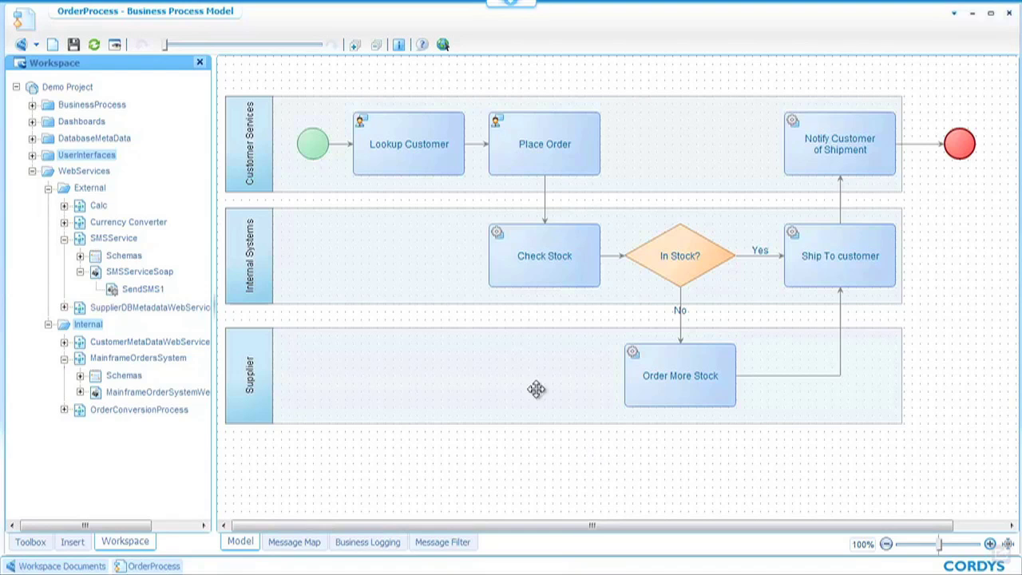
left_click(73, 45)
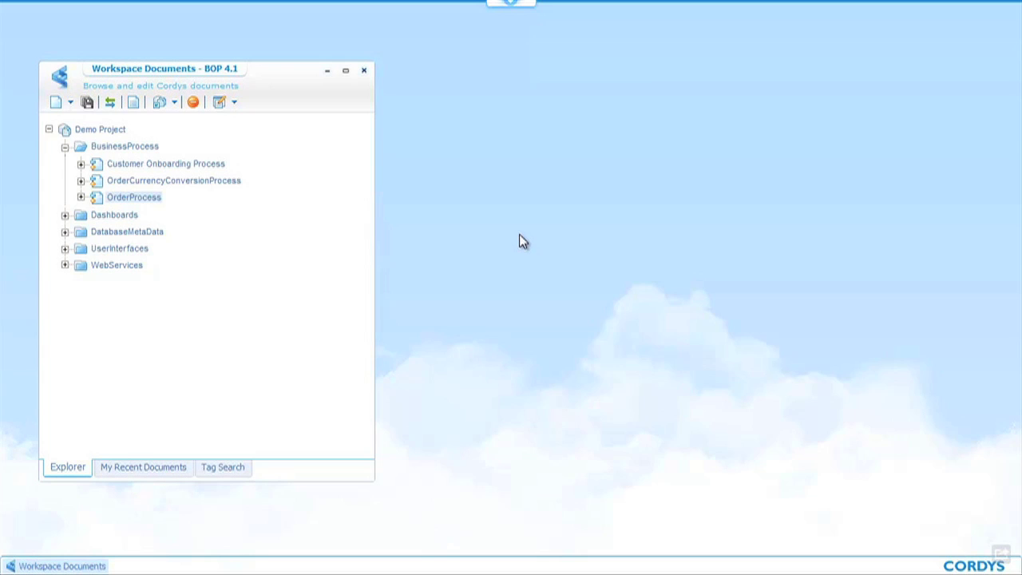
Reopen OrderProcess and launch Execution > Run Interactively from the canvas context menu
double_click(134, 200)
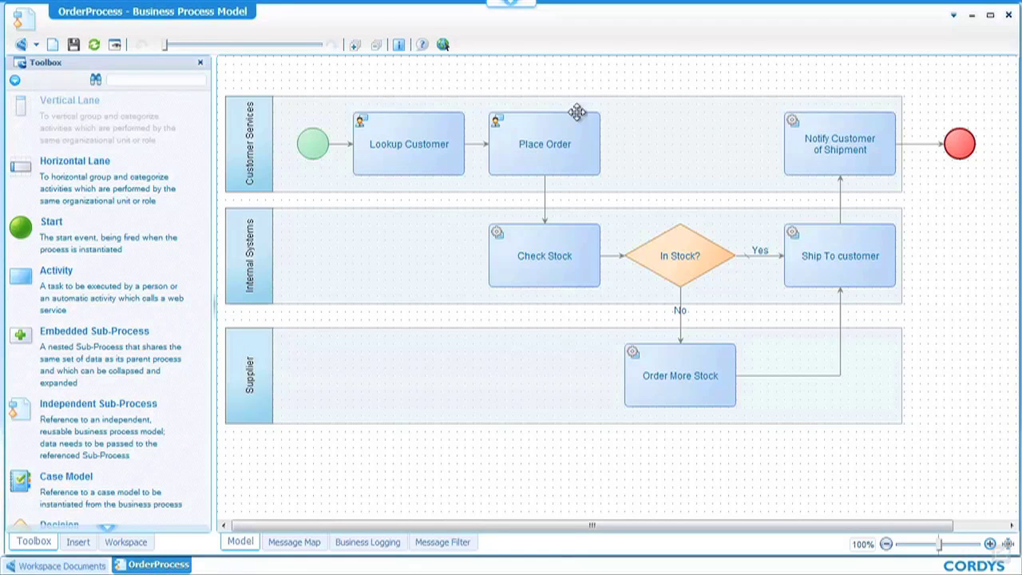
right_click(574, 77)
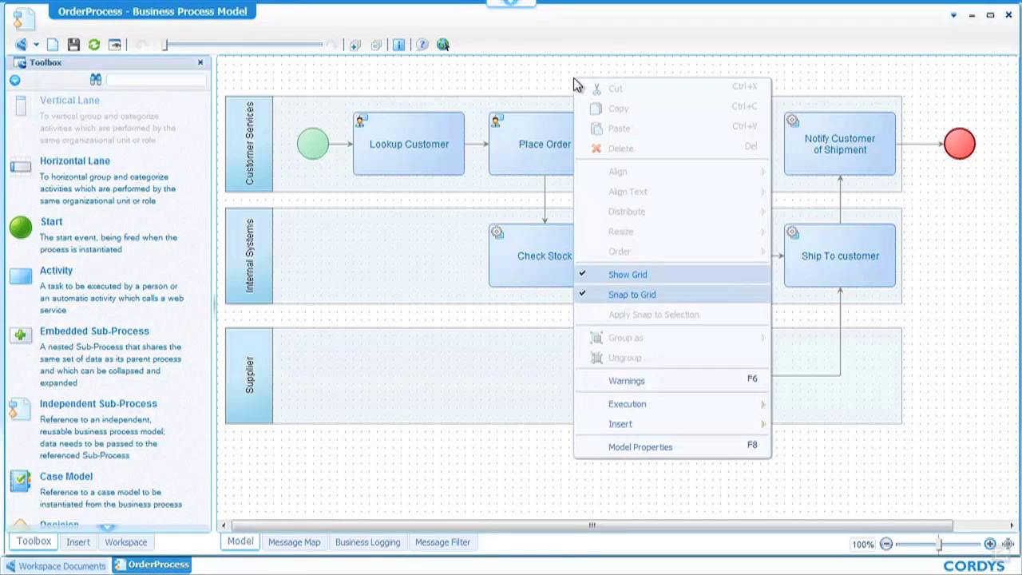
mouse_move(626, 404)
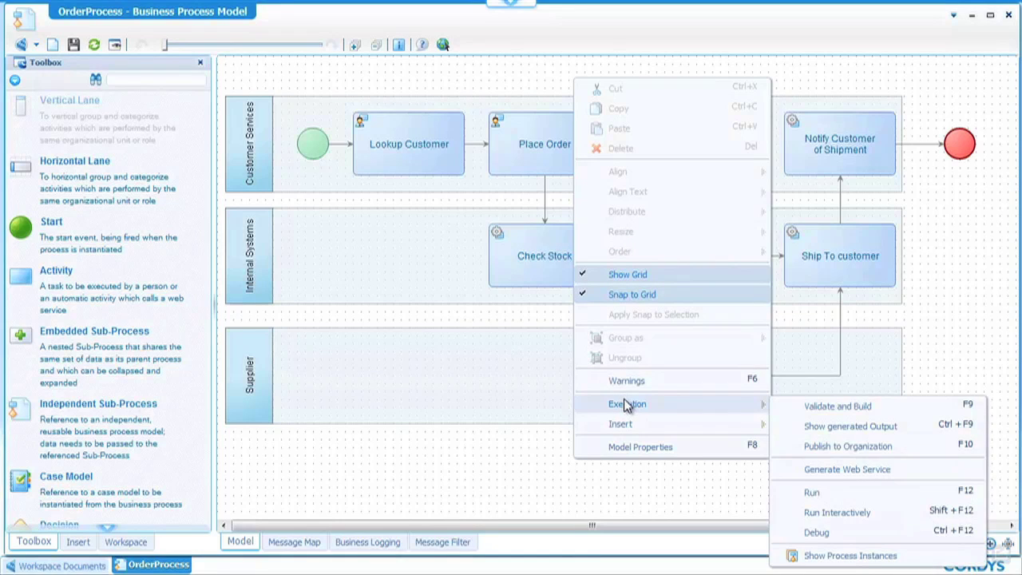
left_click(871, 518)
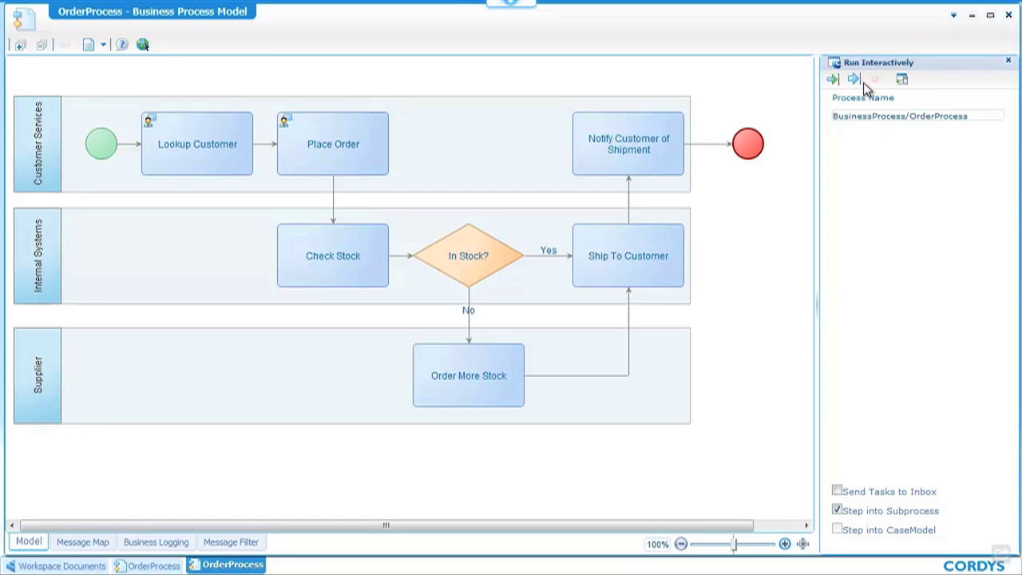
Start the run, search for a customer by ID, and complete the Lookup Customer task
left_click(855, 82)
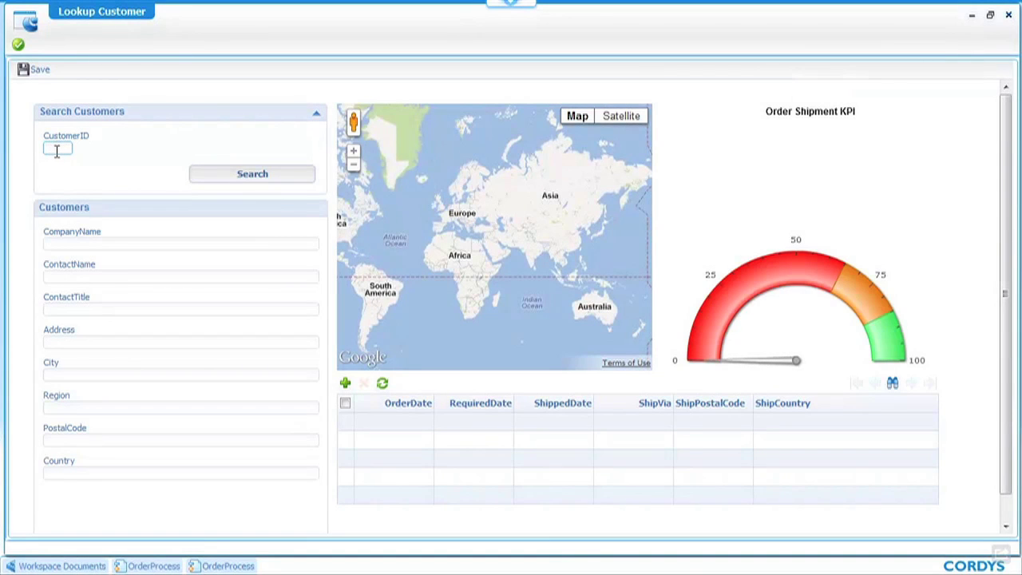
type("alfki")
left_click(253, 177)
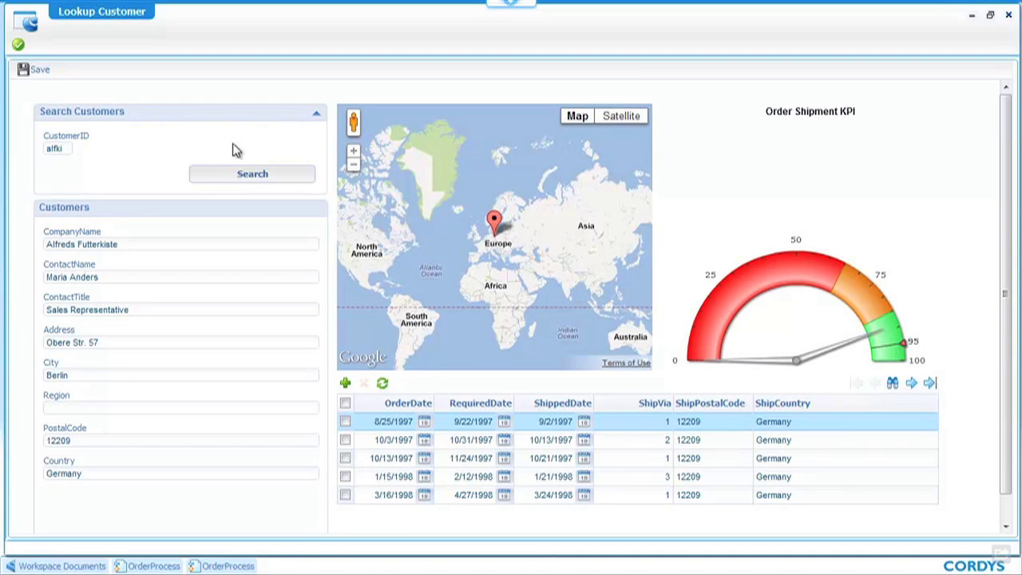
left_click(19, 48)
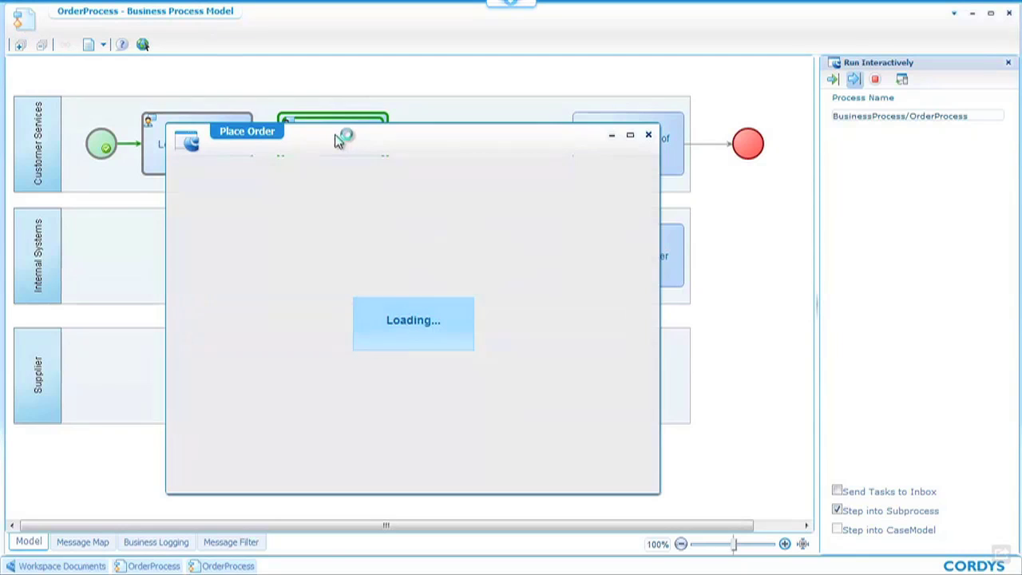
Fill Place Order with a new order ID, ProductID 12, unit price 100, quantity 20, and submit
double_click(335, 136)
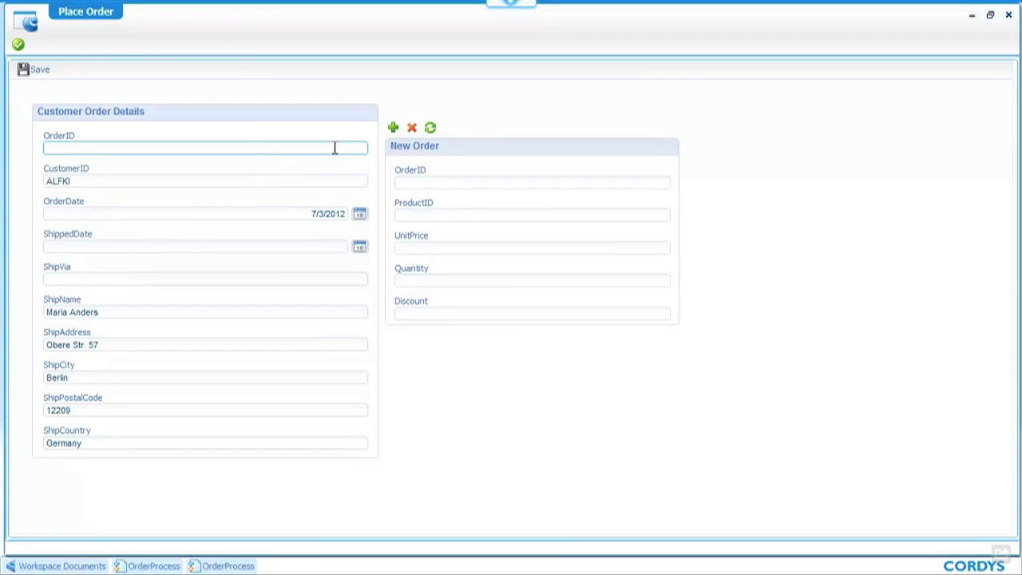
type("12345")
left_click(547, 213)
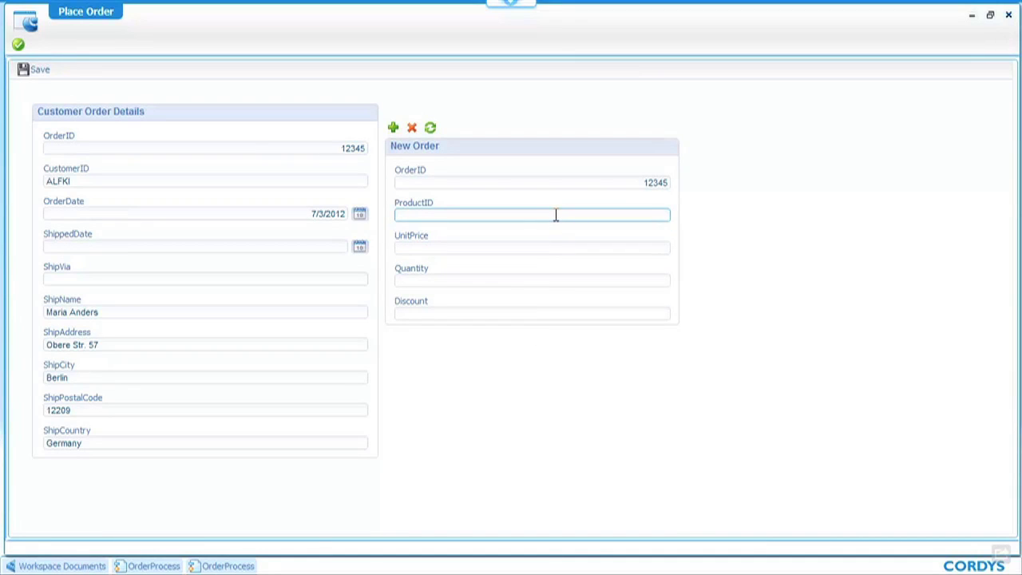
type("12")
left_click(557, 248)
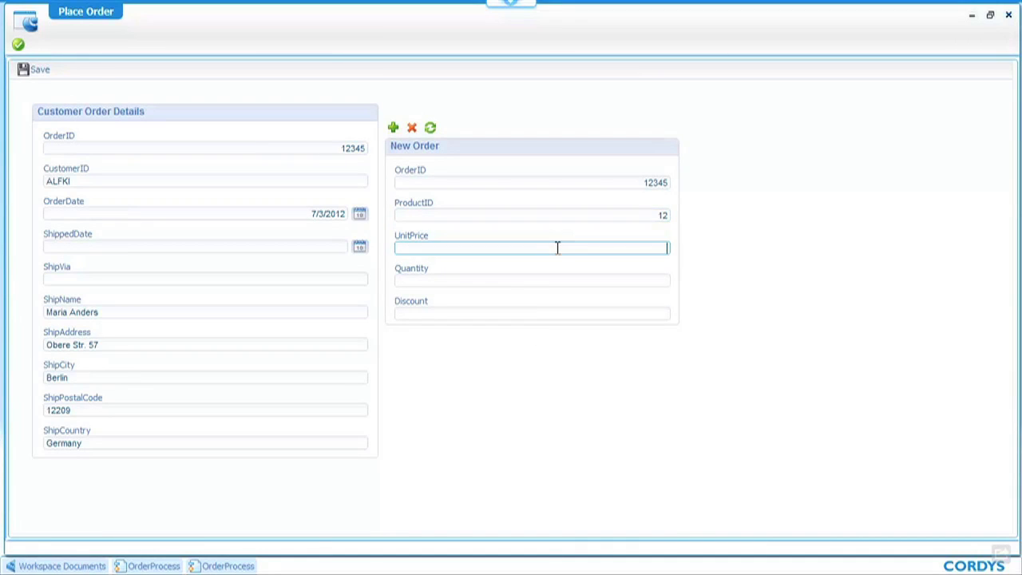
type("100")
left_click(559, 280)
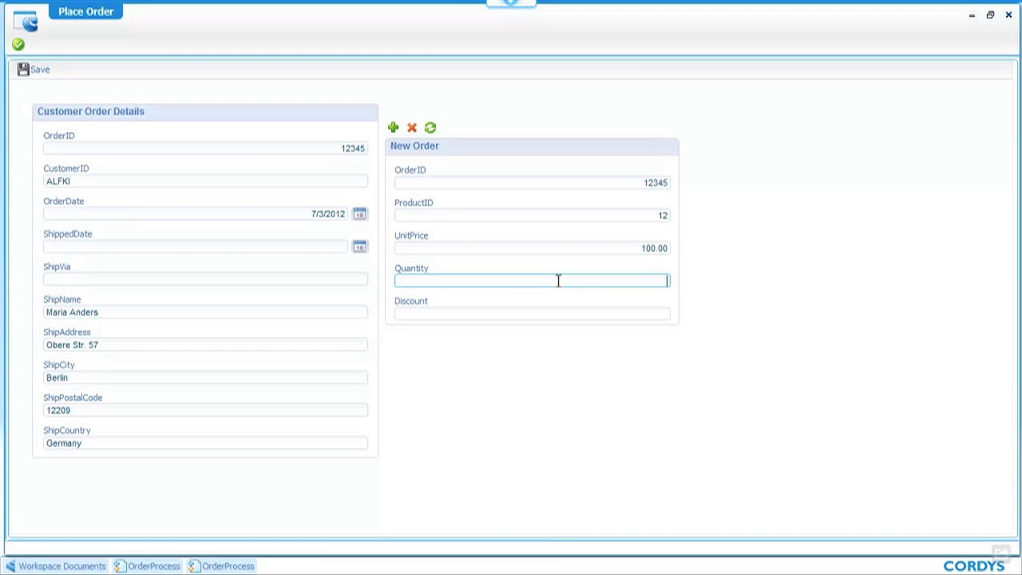
type("20")
left_click(18, 46)
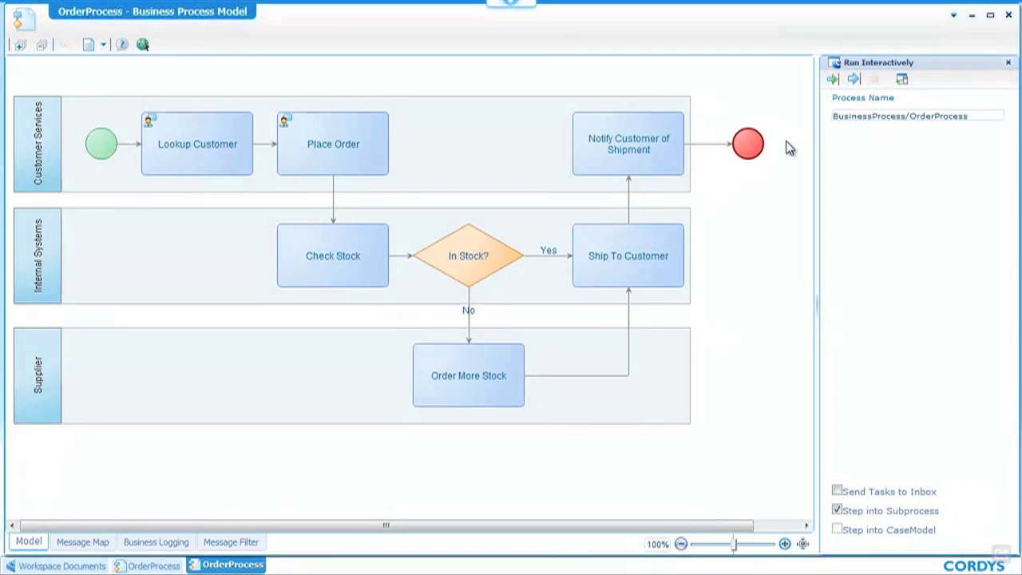
Start another run, search the customer ID again, and complete Lookup Customer
left_click(854, 80)
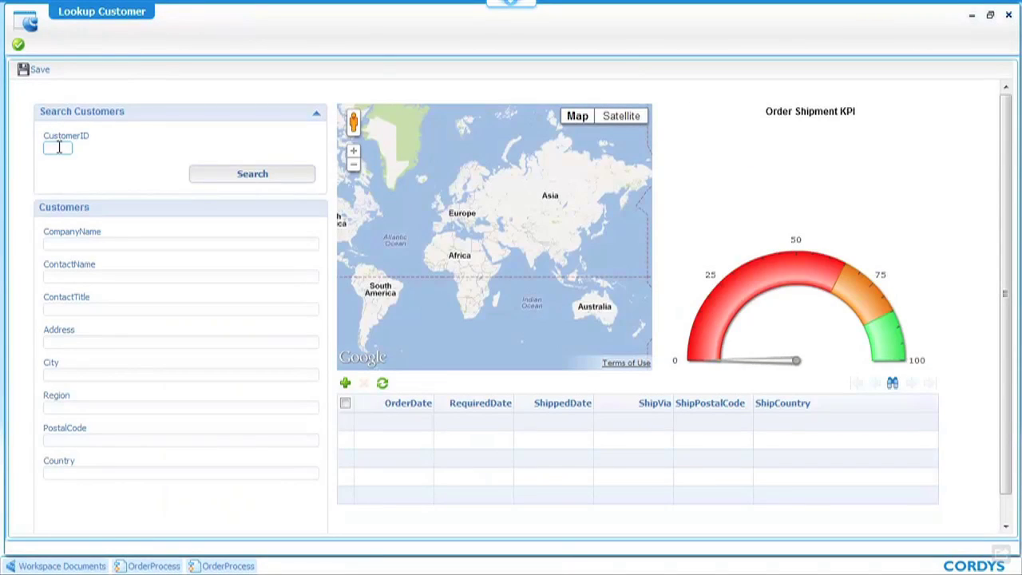
type("alfki")
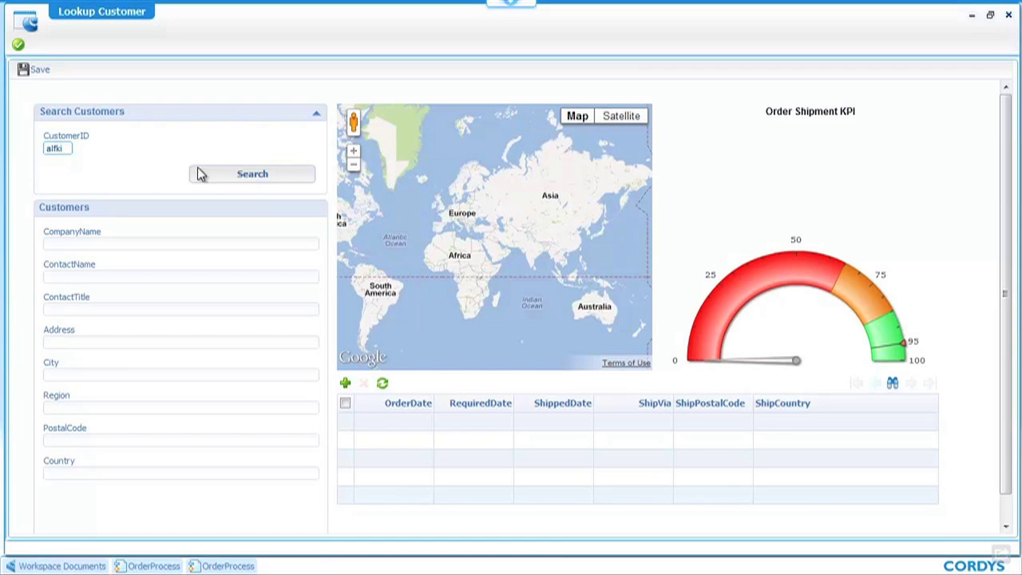
left_click(241, 178)
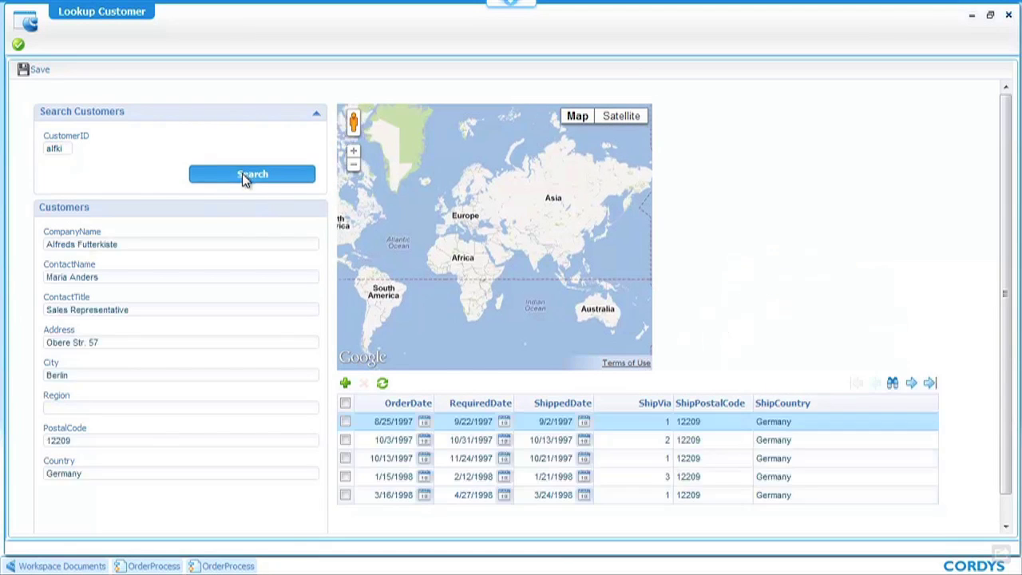
left_click(18, 47)
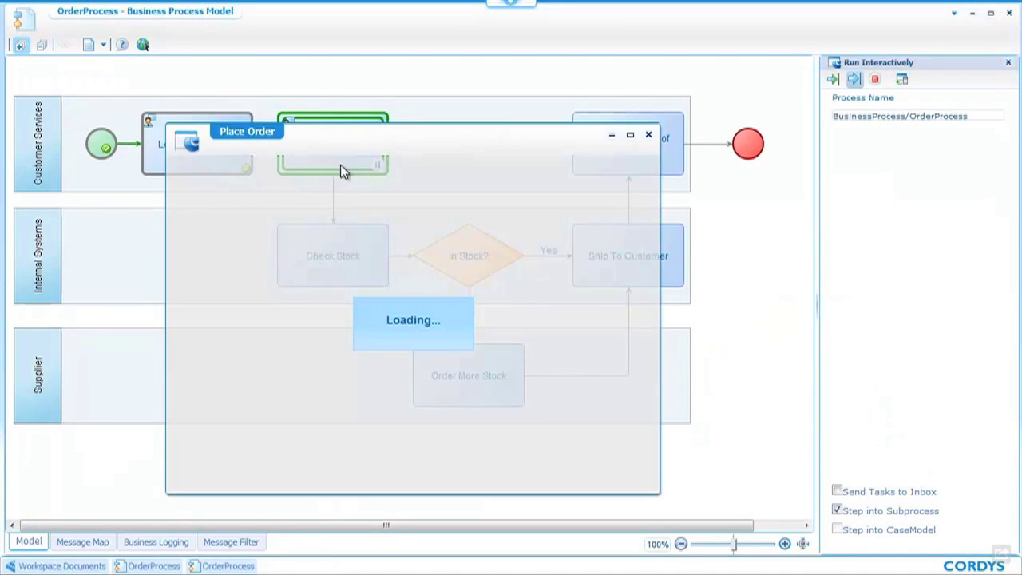
Fill Place Order with a new order ID, ProductID 13, unit price 100, quantity 200, and submit
double_click(340, 147)
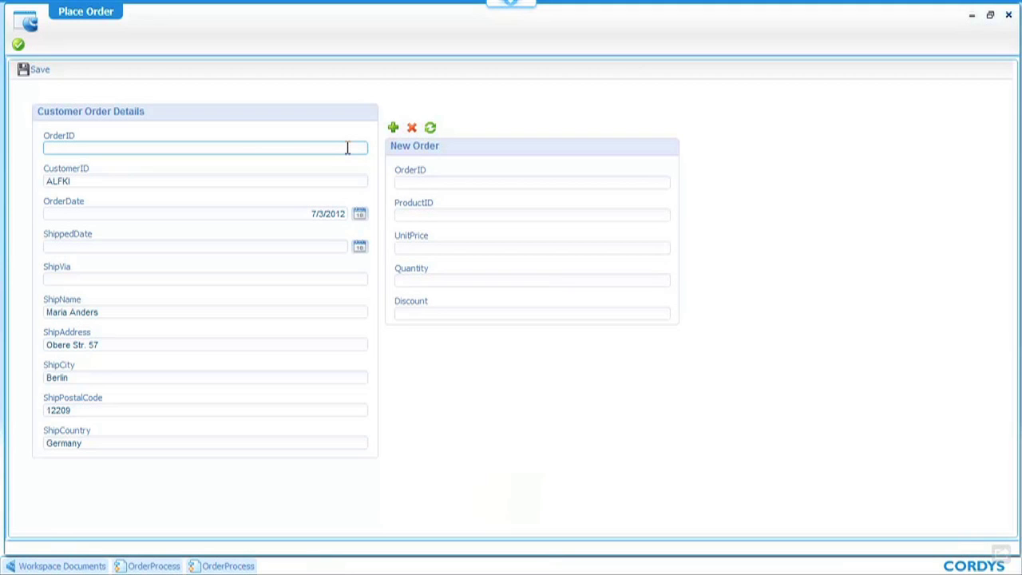
type("12346")
left_click(391, 189)
left_click(493, 218)
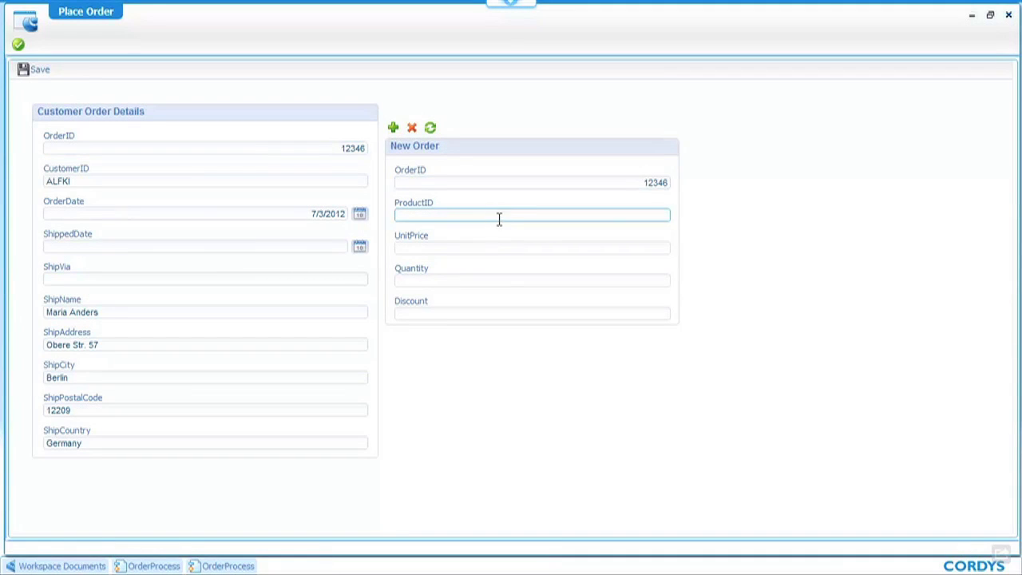
type("13")
left_click(508, 248)
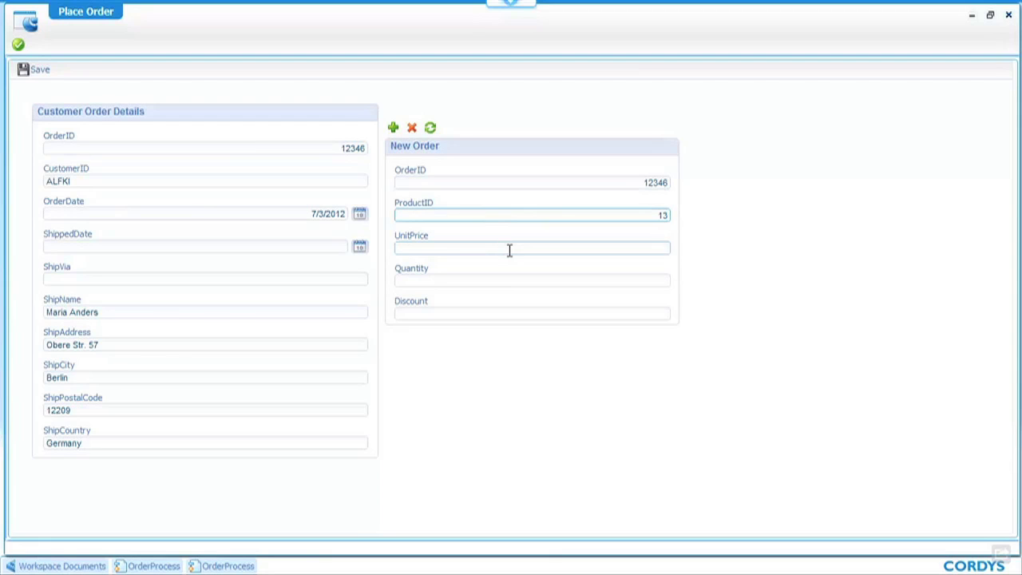
type("100")
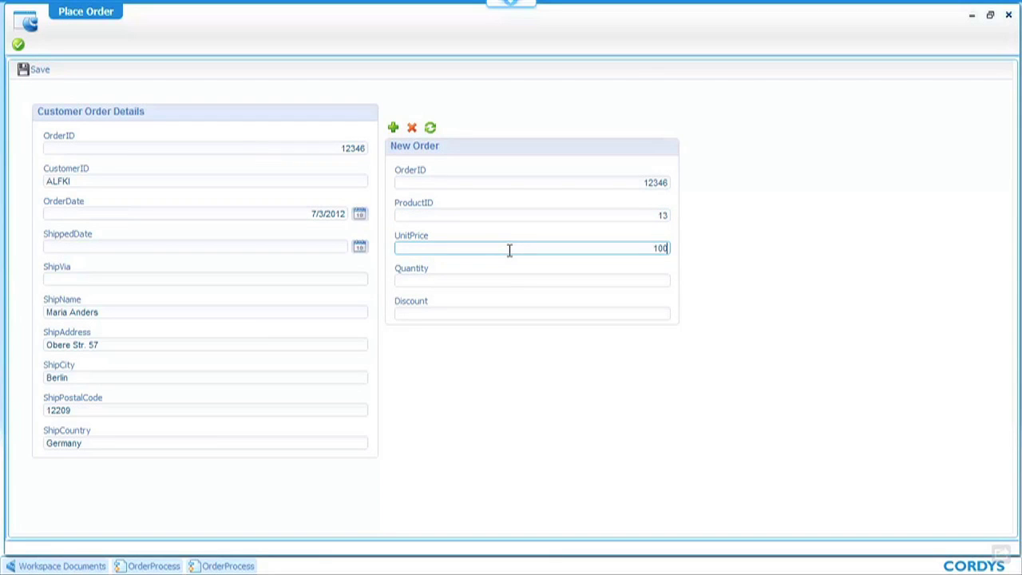
left_click(530, 282)
type("200")
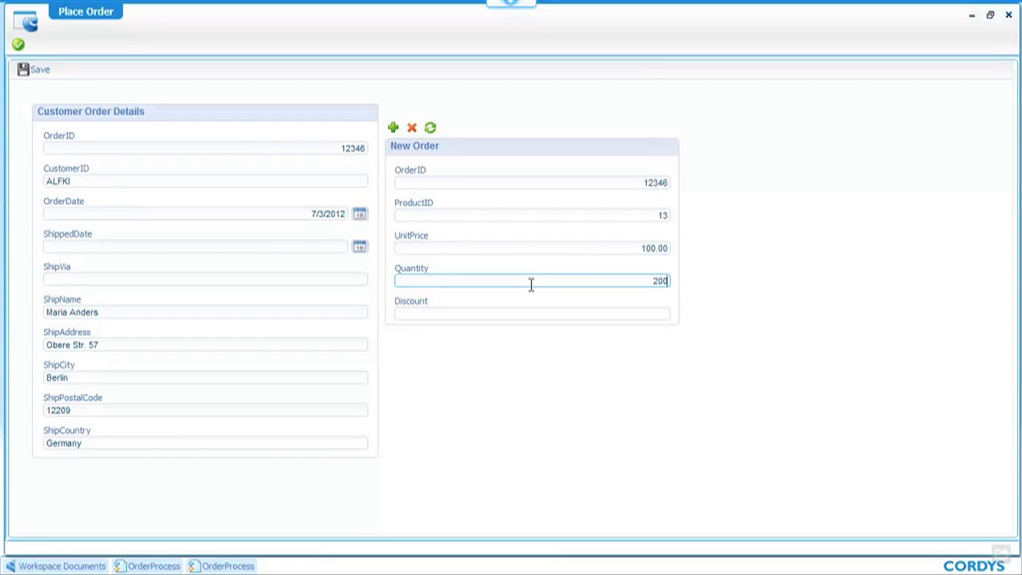
left_click(19, 46)
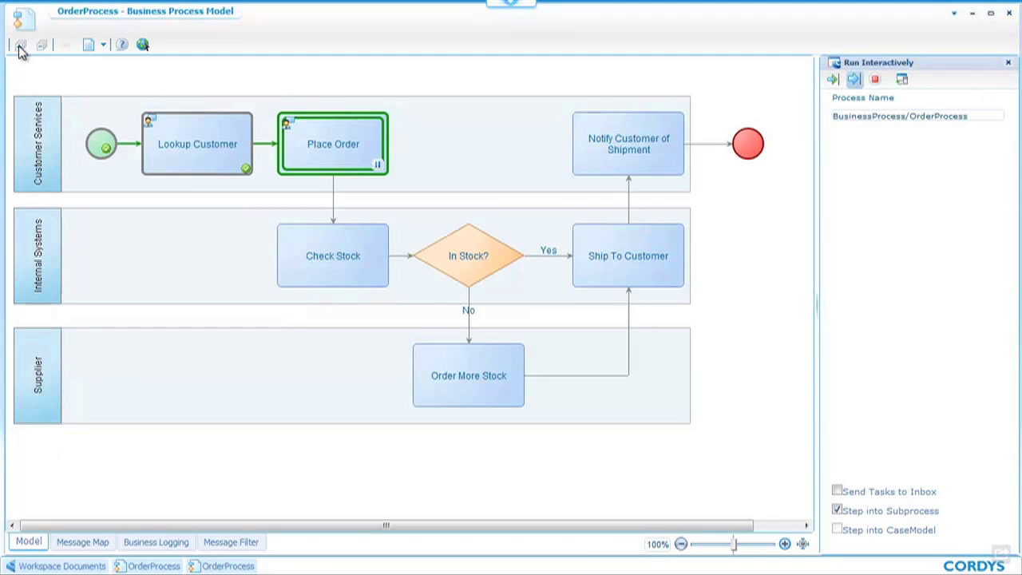